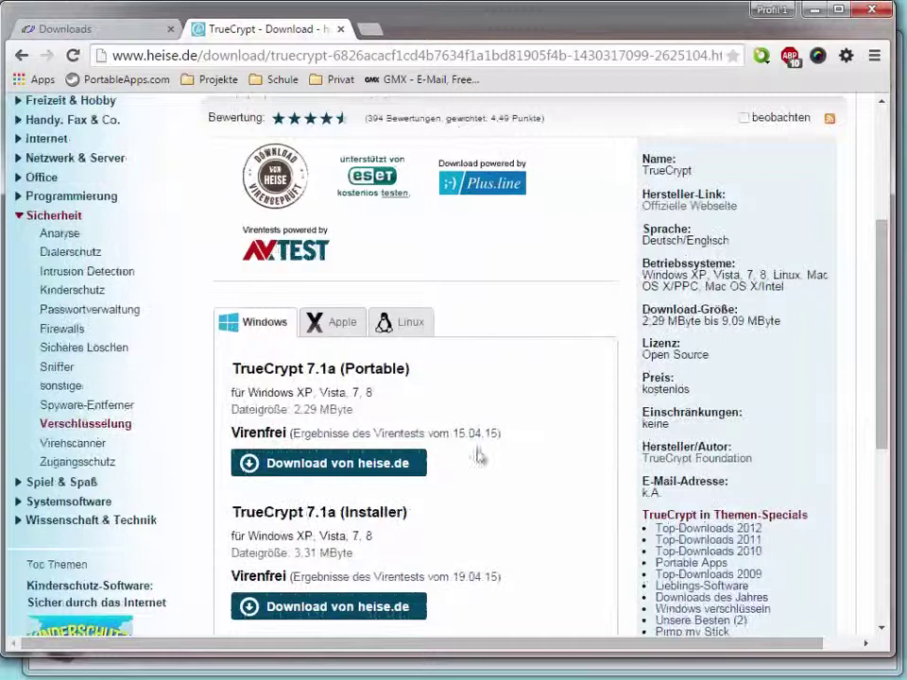
- Download the portable Windows version of TrueCrypt 7.1a from heise.de and save it as truecrypt.zip on drive S:
click(377, 463)
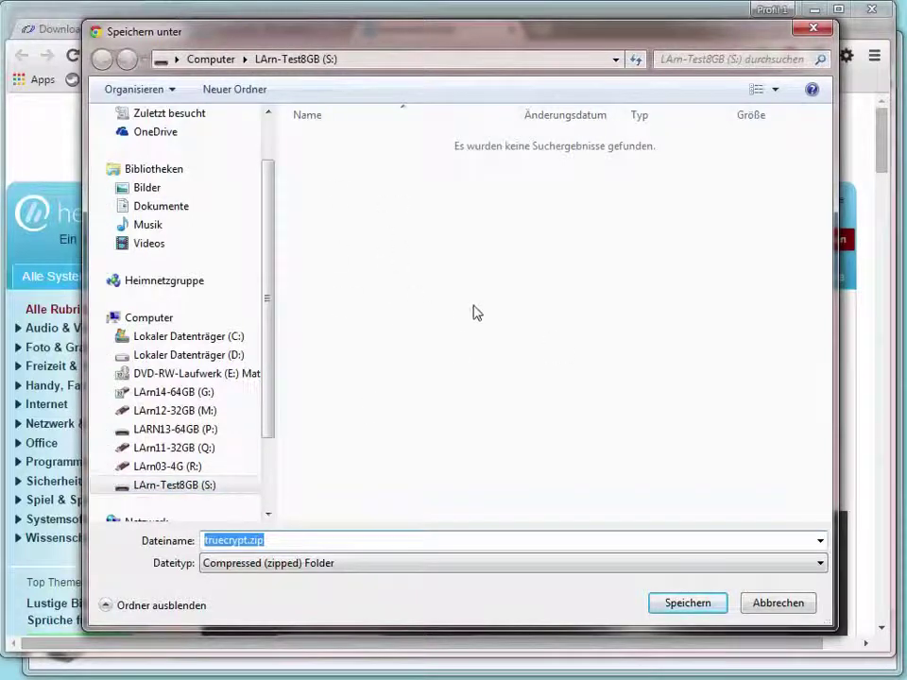
click(692, 606)
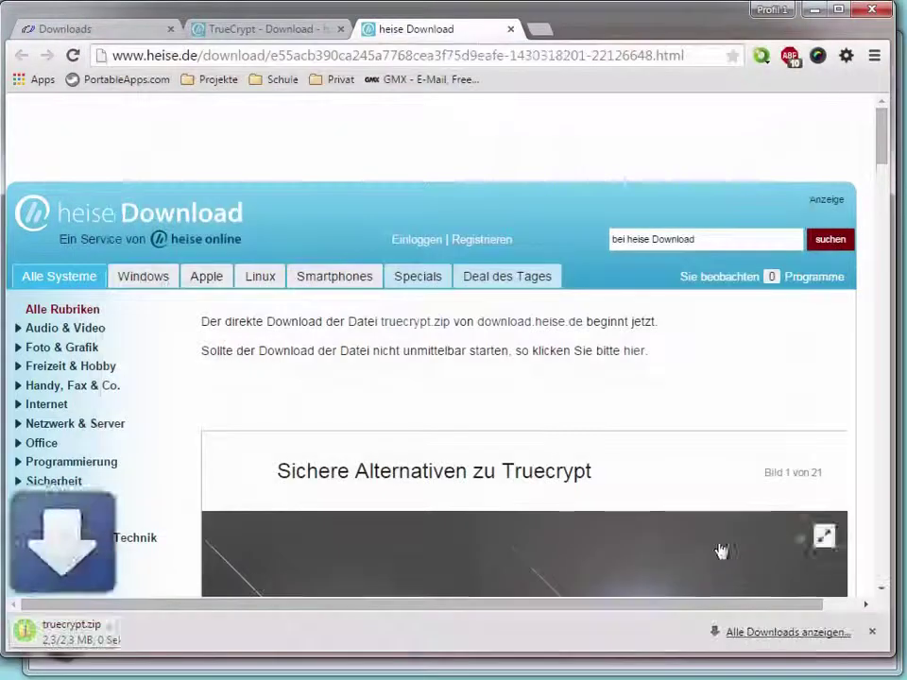
- Save the German language file langpack-de-1.0.1-for-truecrypt-7.1a.zip from the Downloads page to drive S: and close the heise pages
click(136, 36)
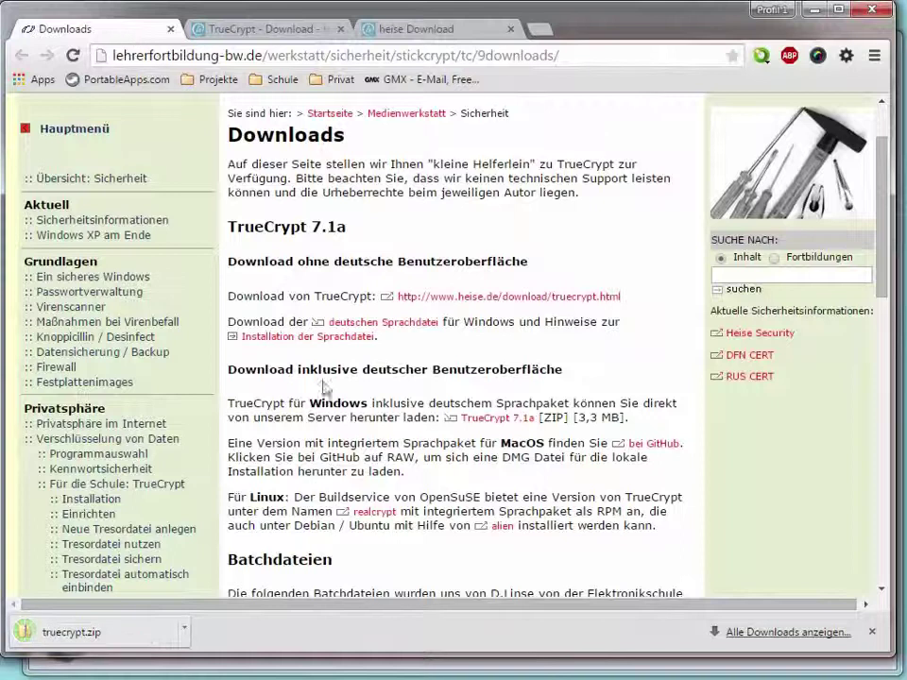
click(405, 333)
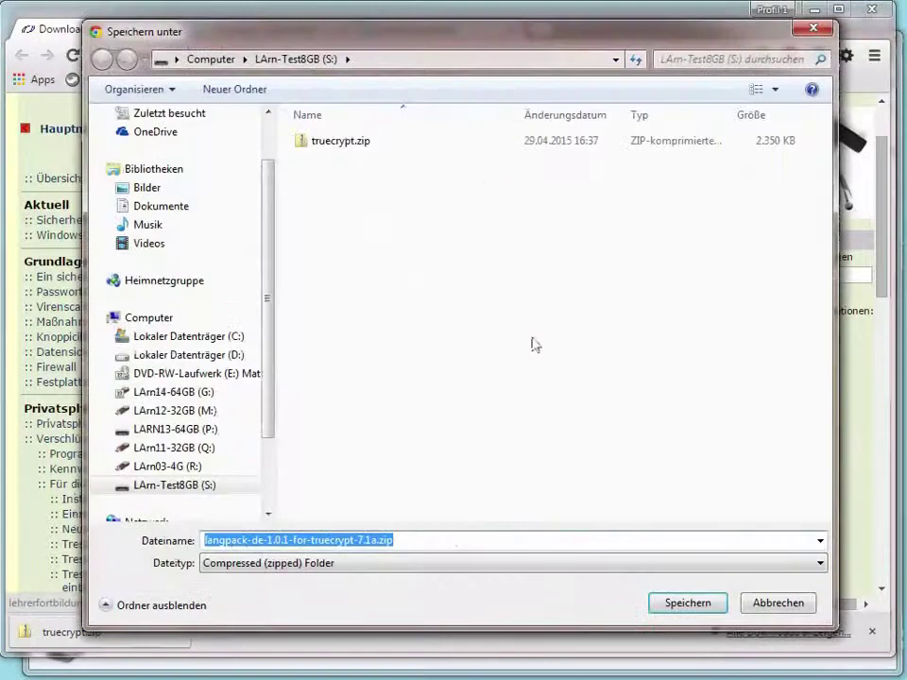
click(694, 604)
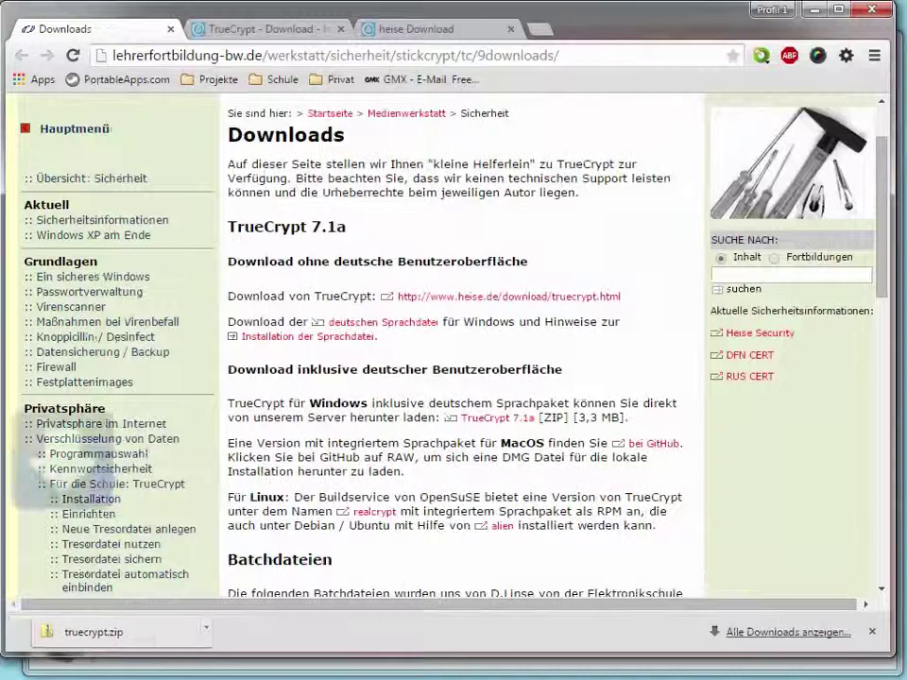
click(341, 29)
middle_click(246, 29)
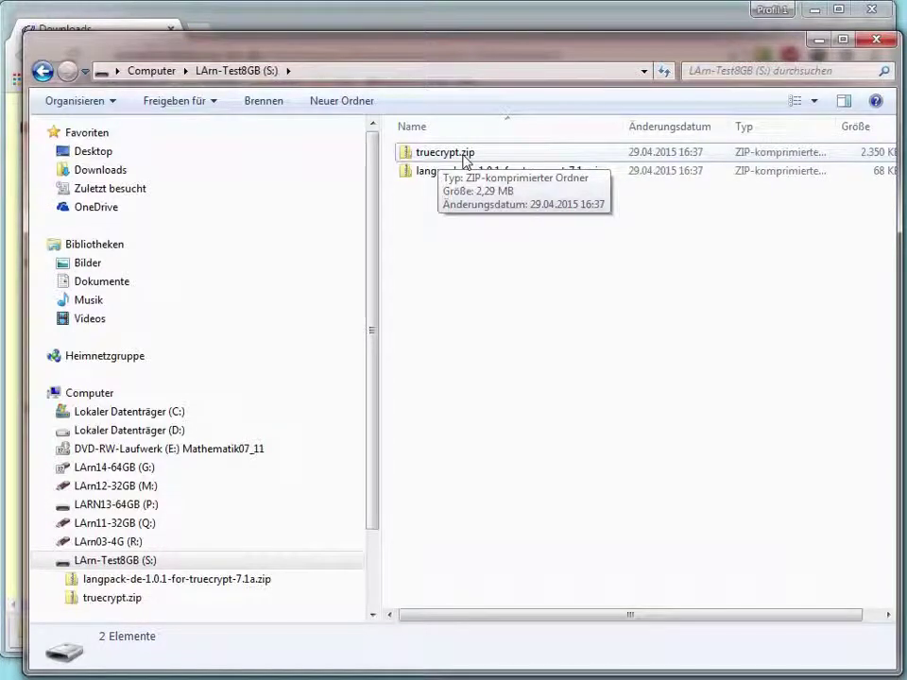
- Copy the TrueCrypt folder out of truecrypt.zip into the root of drive S:
double_click(450, 152)
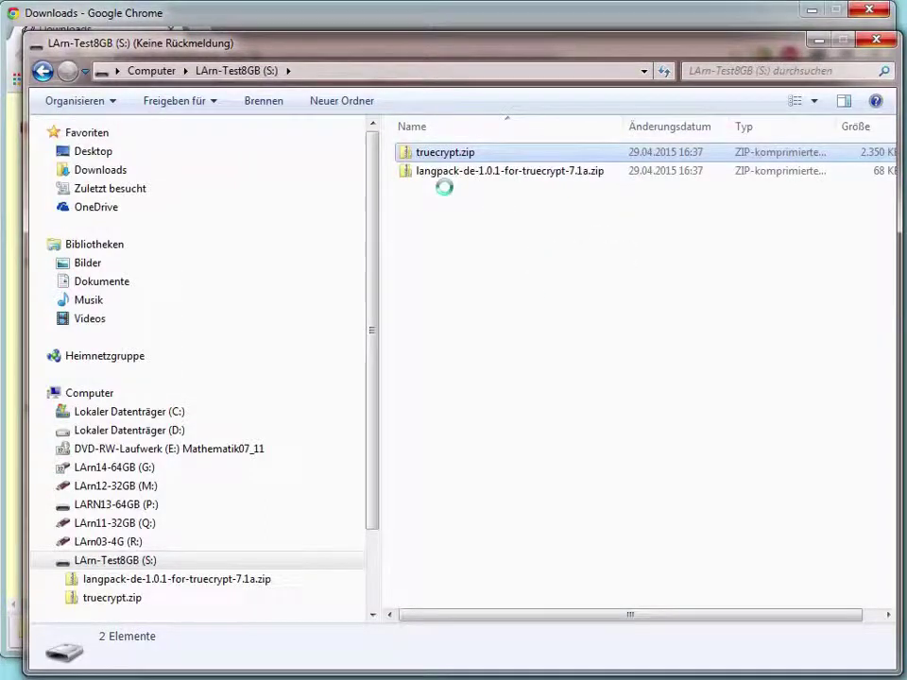
right_click(425, 156)
click(473, 232)
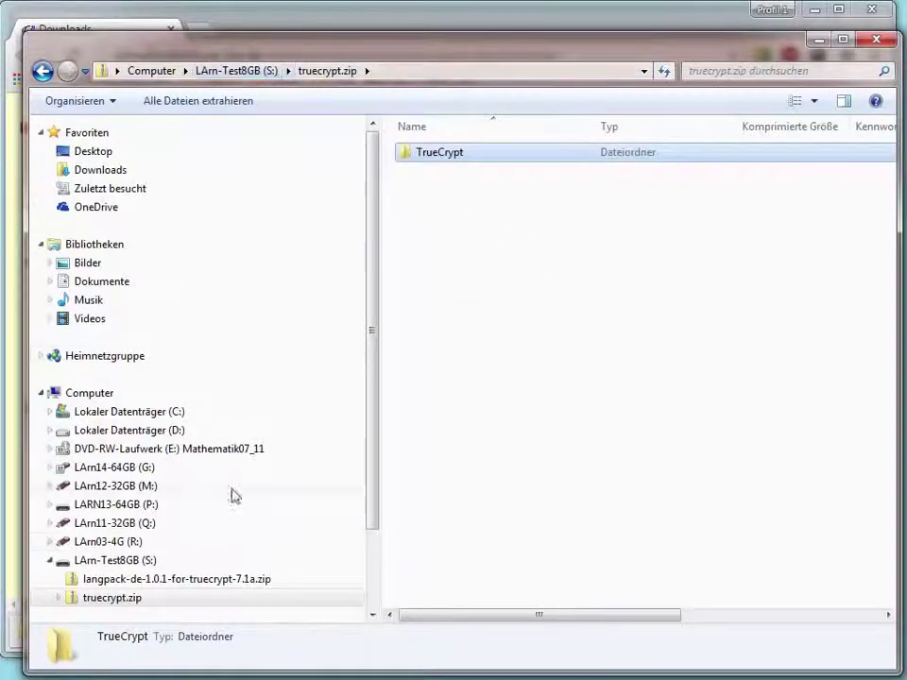
click(168, 563)
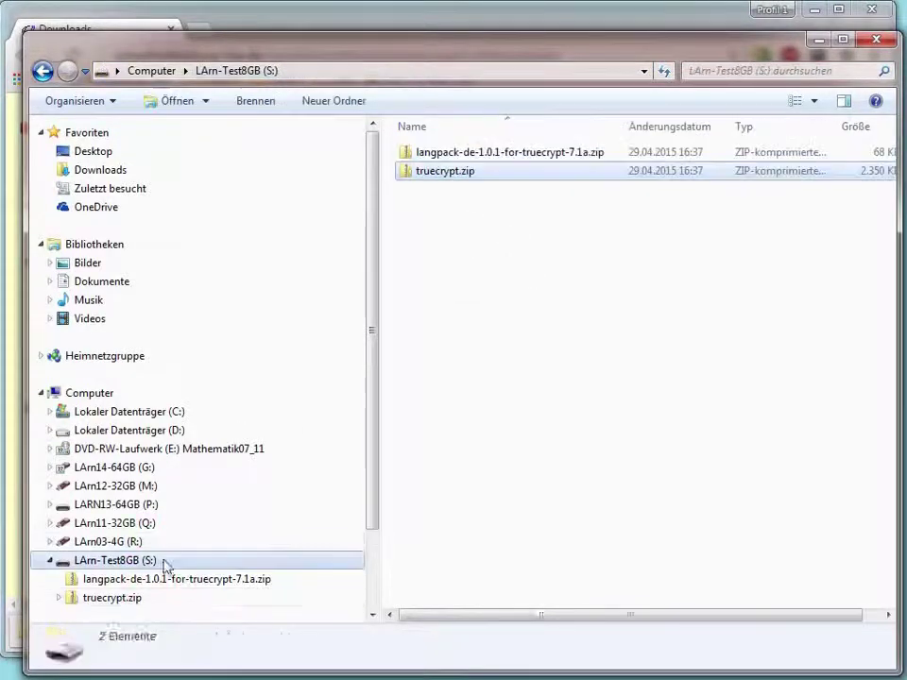
right_click(422, 194)
click(470, 313)
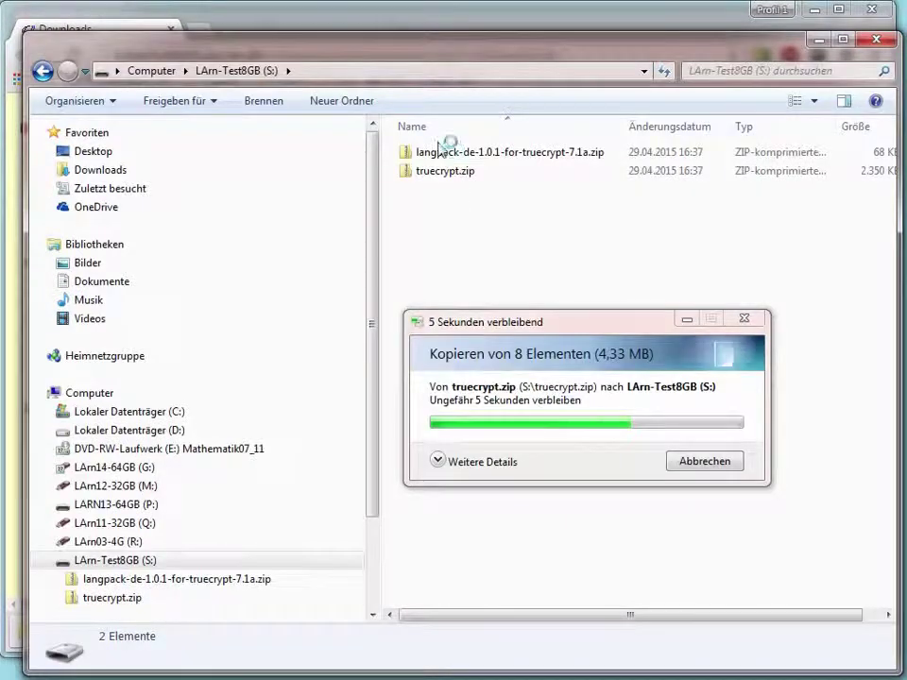
- Copy Language.de.xml from the langpack-de-1.0.1-for-truecrypt-7.1a.zip archive into the TrueCrypt folder on drive S:
double_click(436, 154)
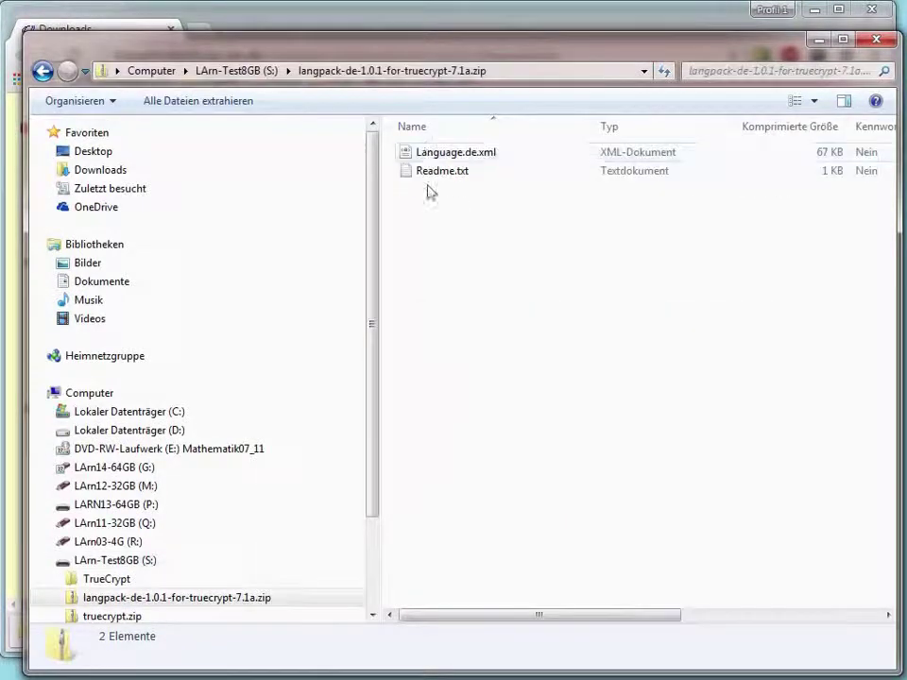
click(439, 154)
right_click(439, 153)
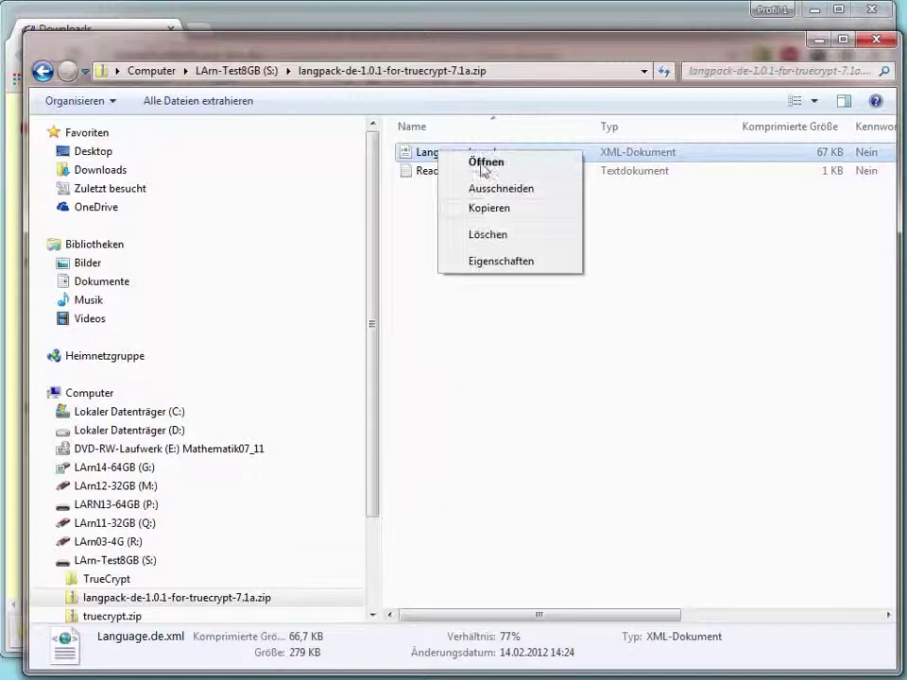
click(489, 208)
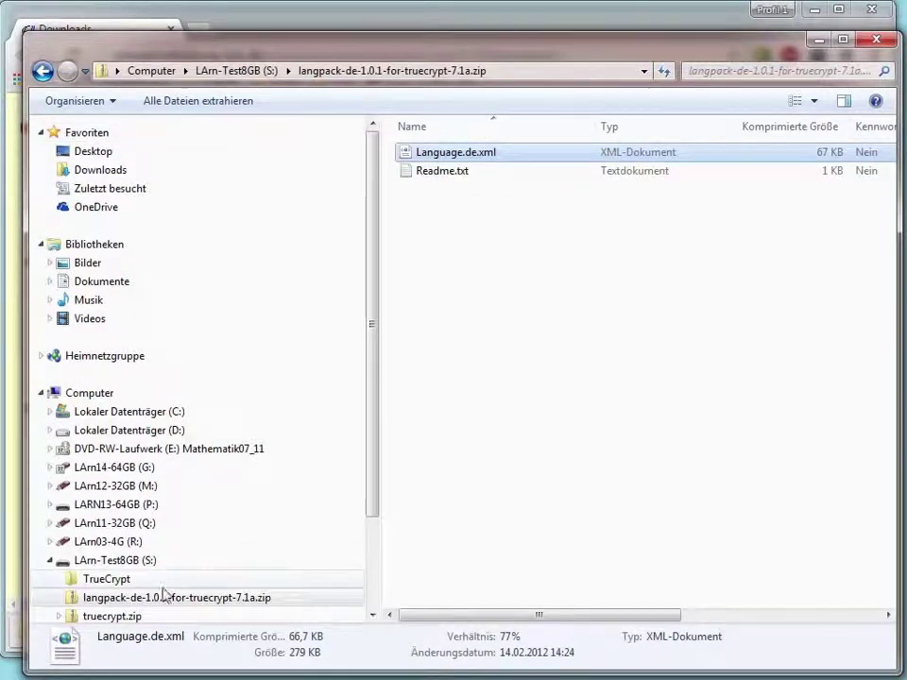
click(144, 564)
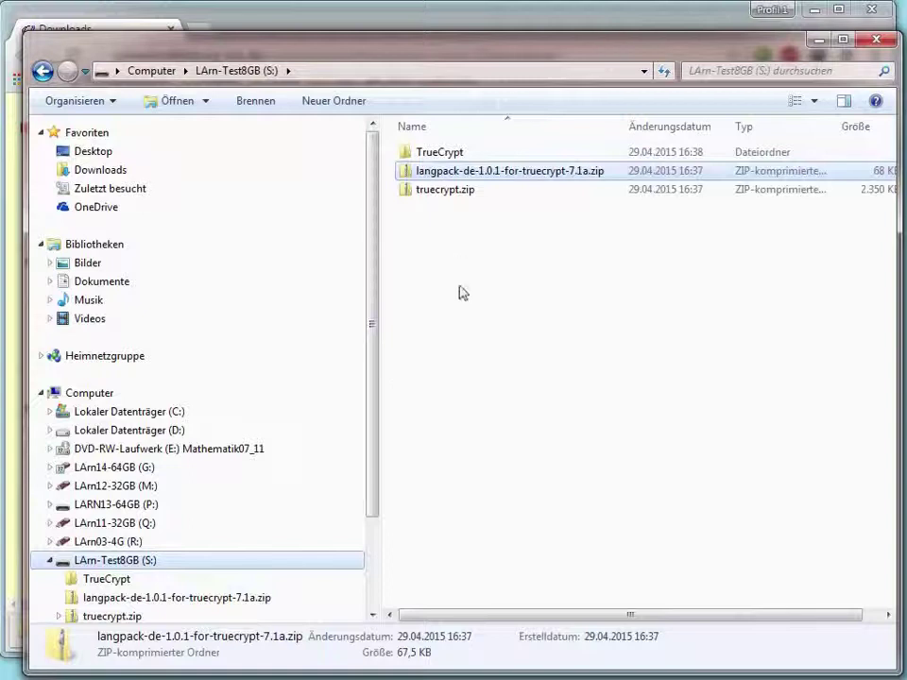
double_click(458, 161)
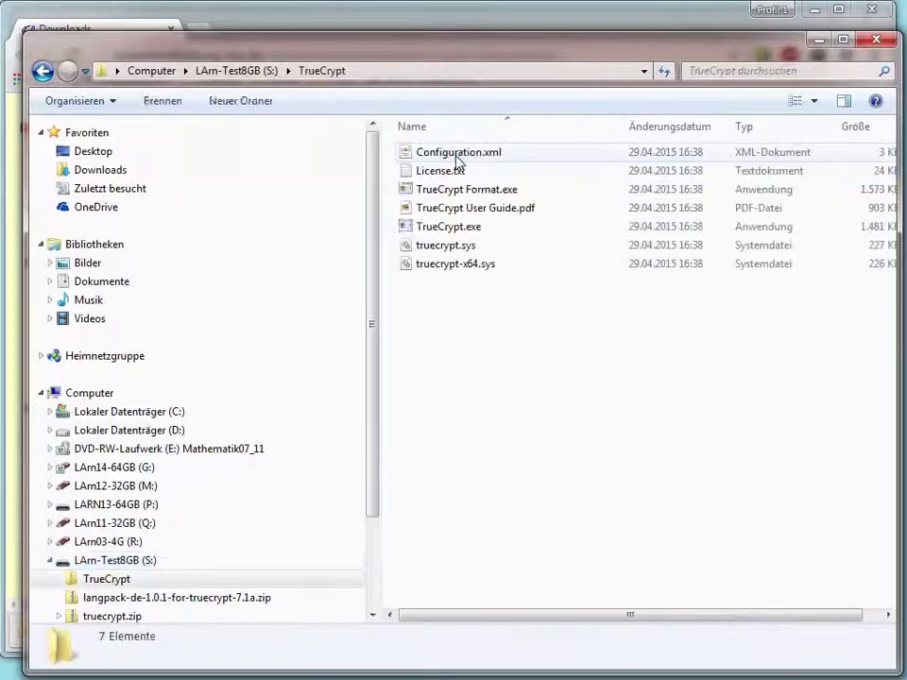
right_click(497, 336)
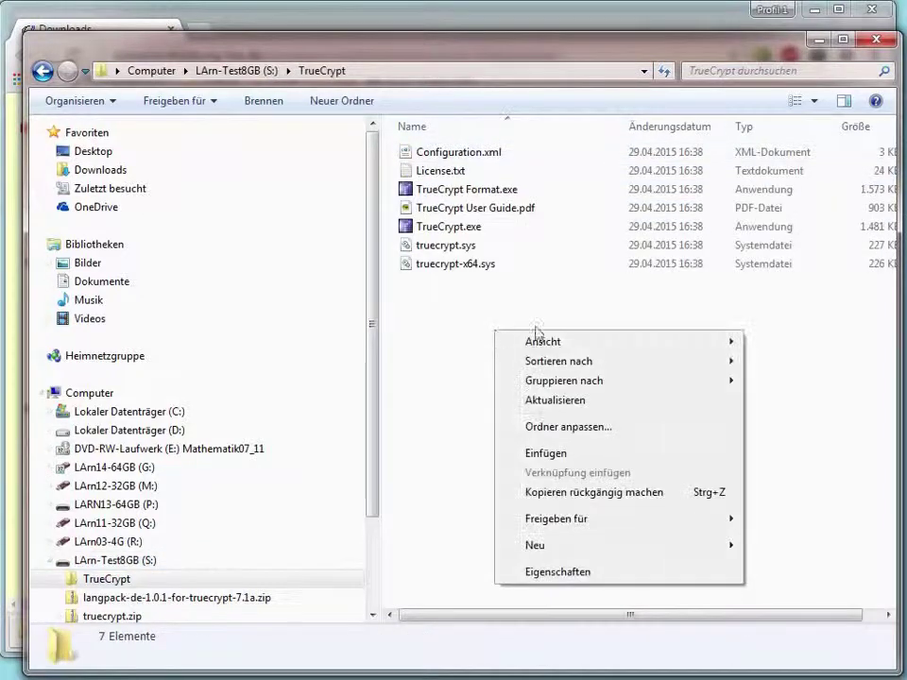
click(567, 453)
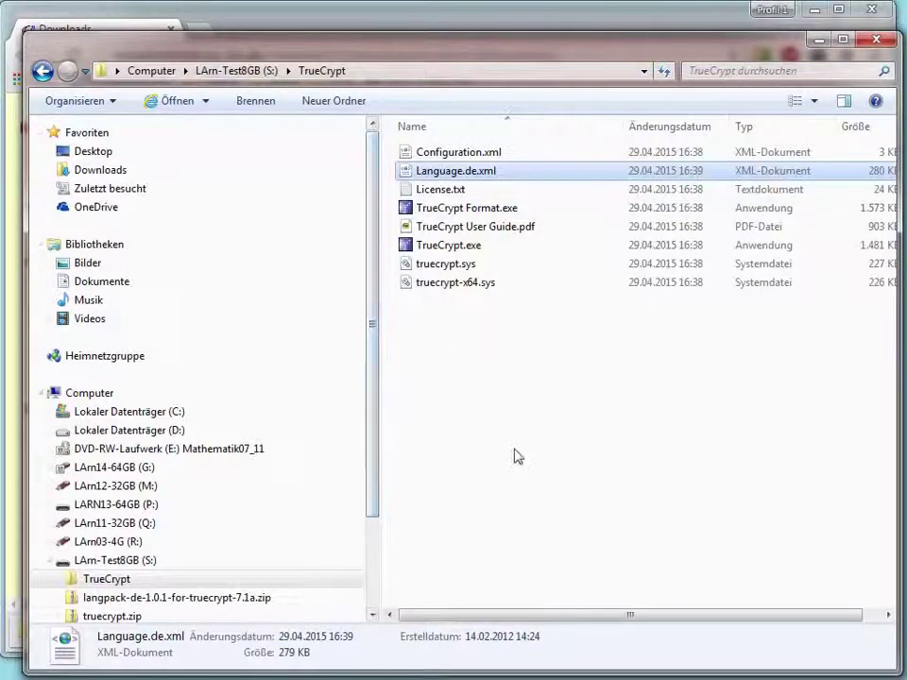
- Run TrueCrypt.exe with the always-confirm-before-opening option turned off, and move its window aside over the file manager
click(429, 247)
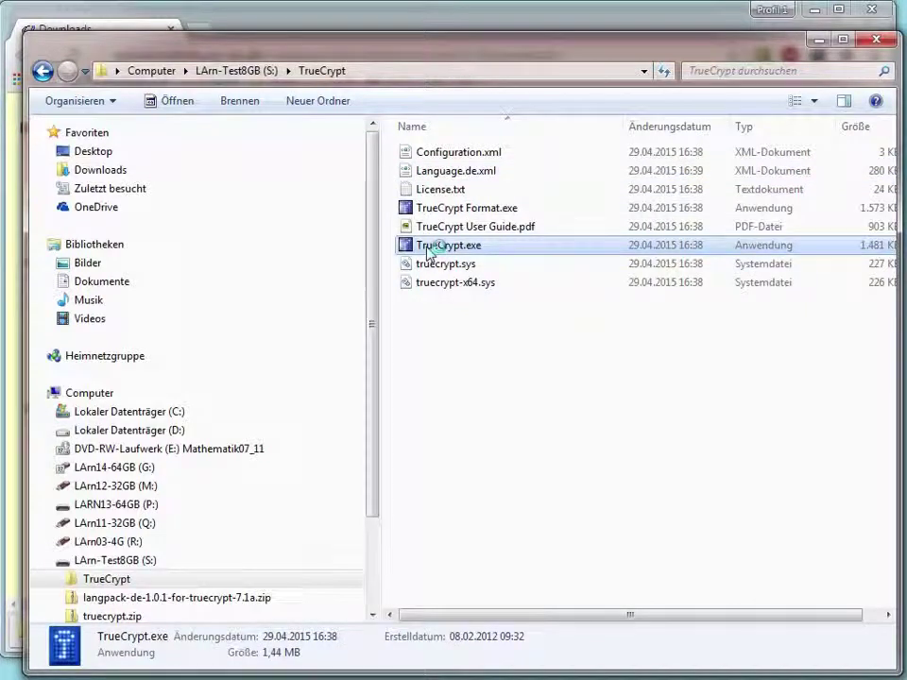
double_click(429, 248)
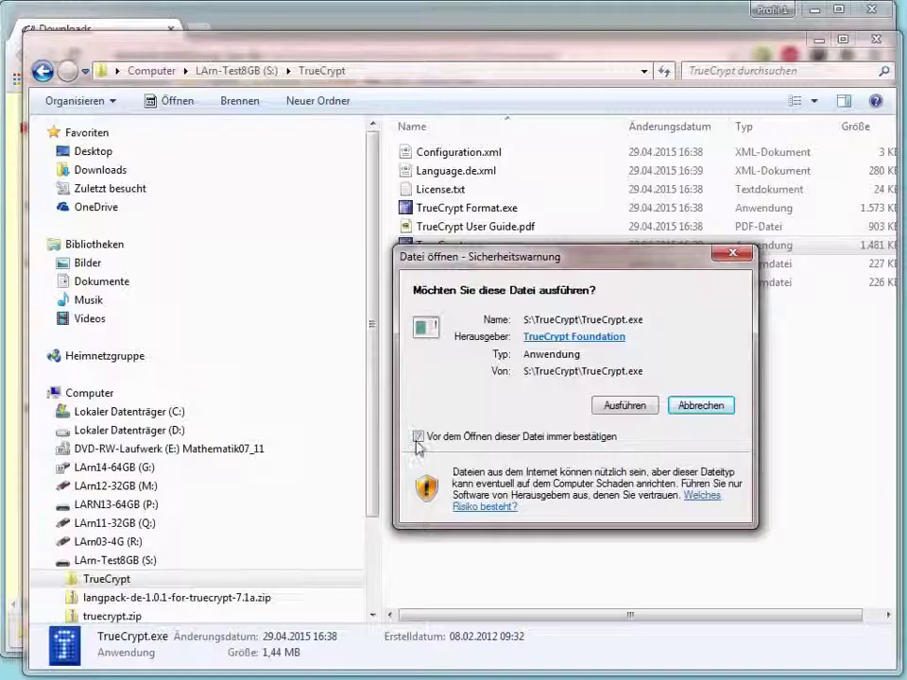
click(418, 438)
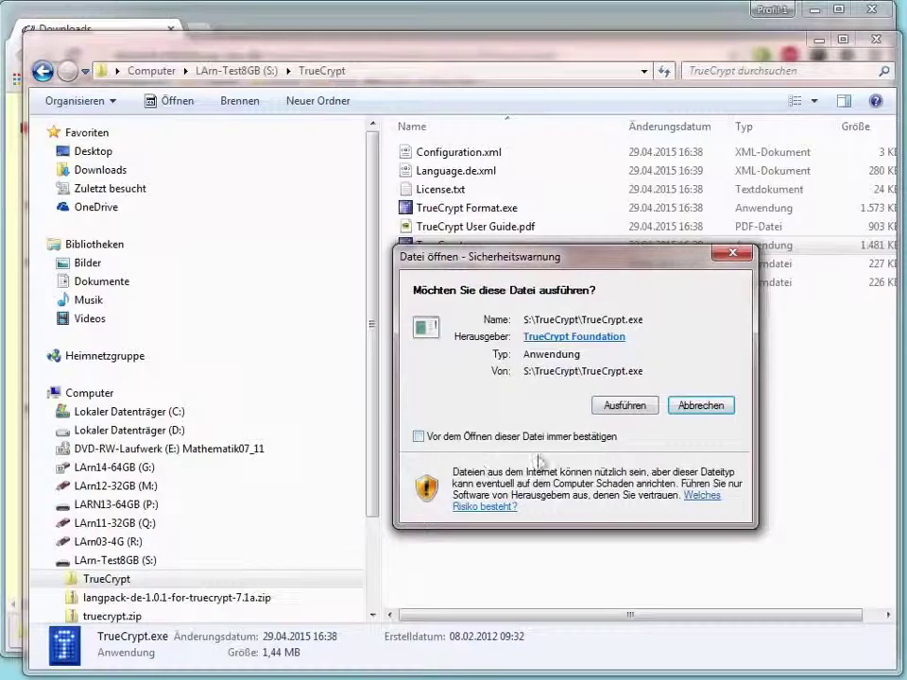
click(612, 408)
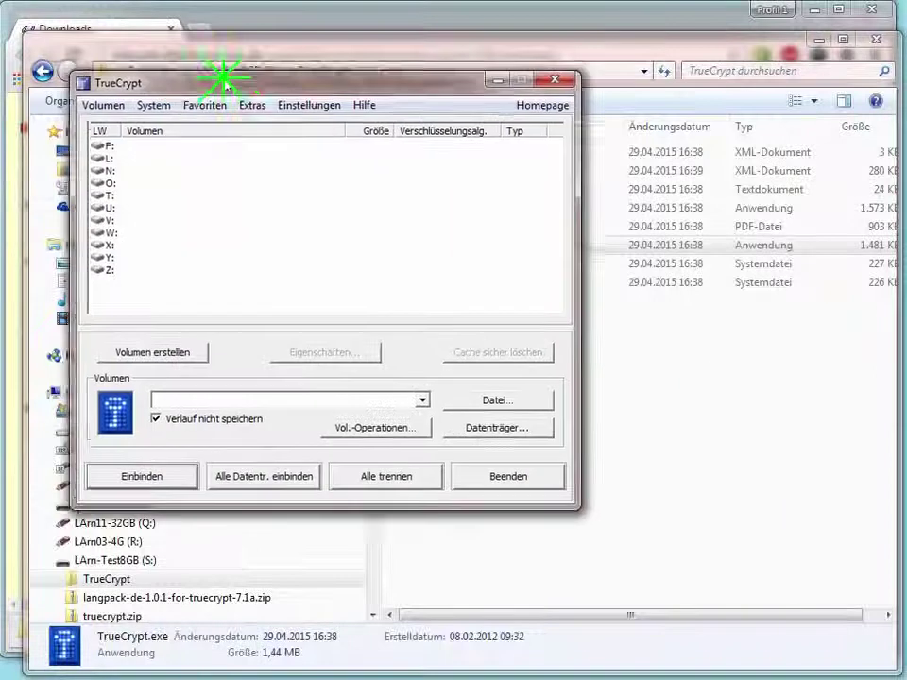
drag(218, 76, 254, 36)
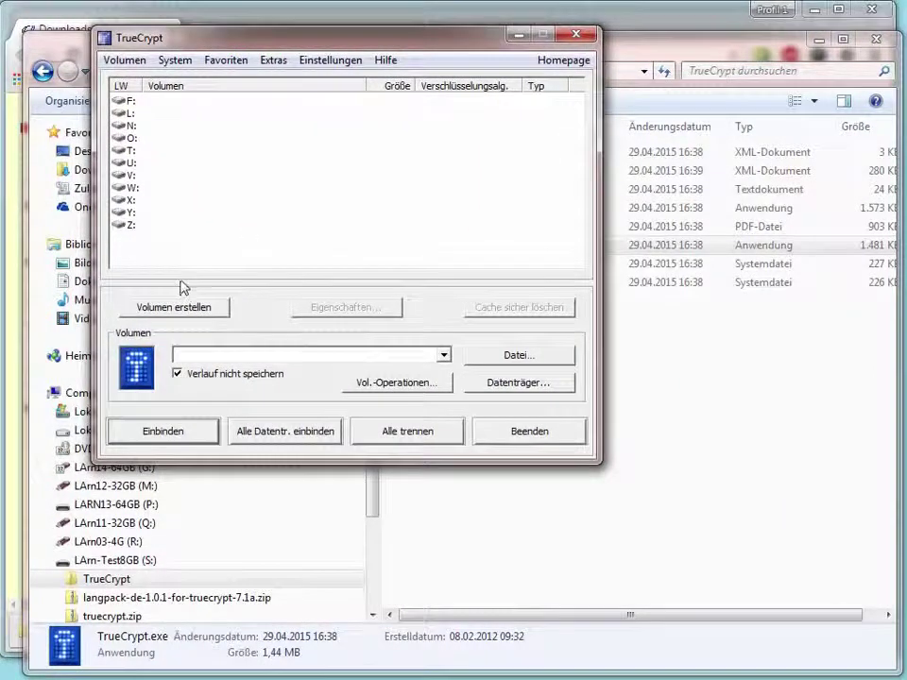
click(674, 355)
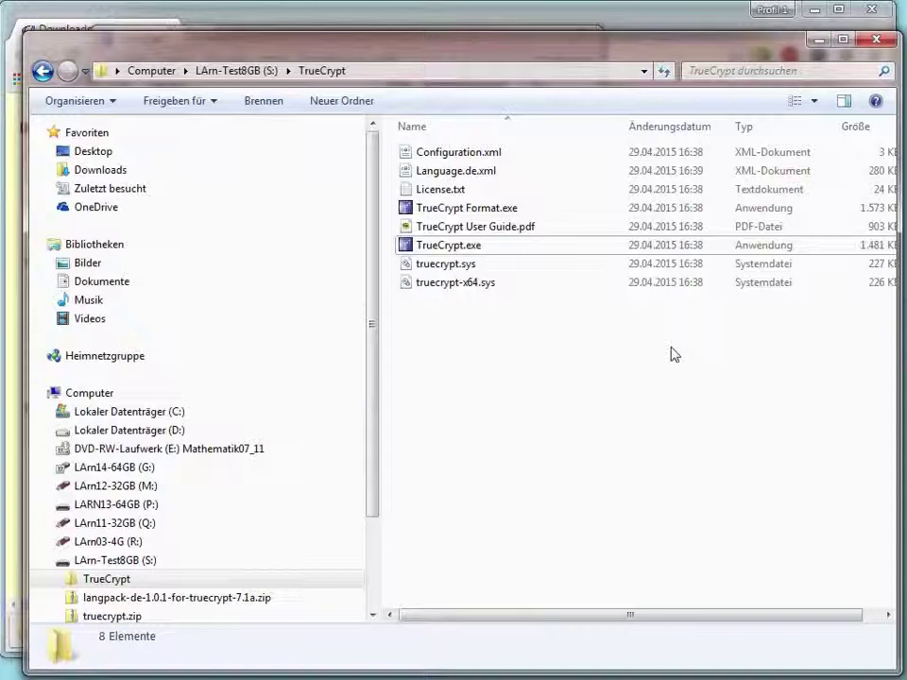
drag(489, 26, 401, 15)
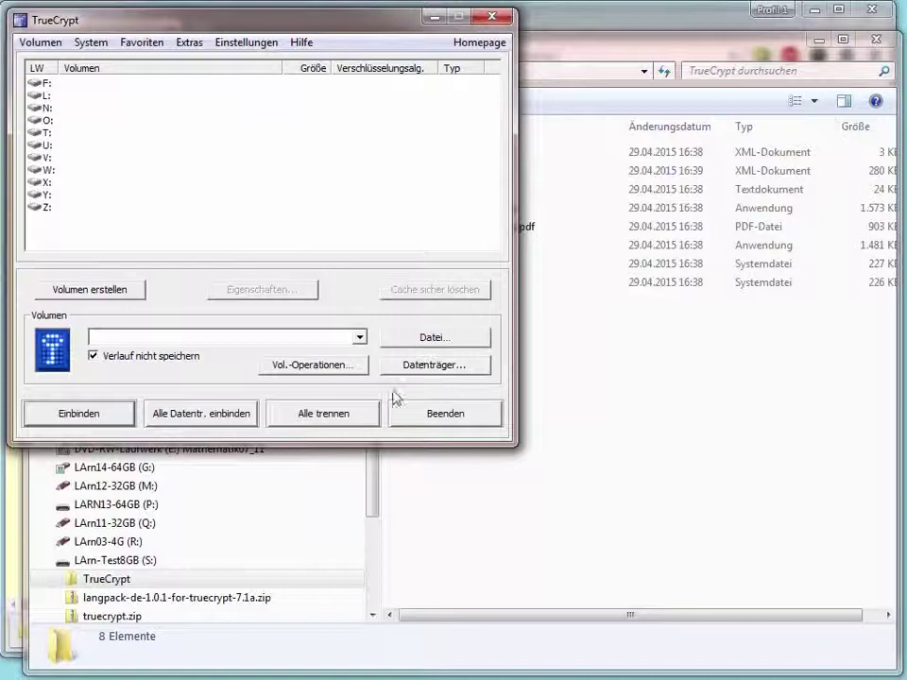
- Start creating a new volume as an encrypted container file of the standard TrueCrypt type
click(95, 289)
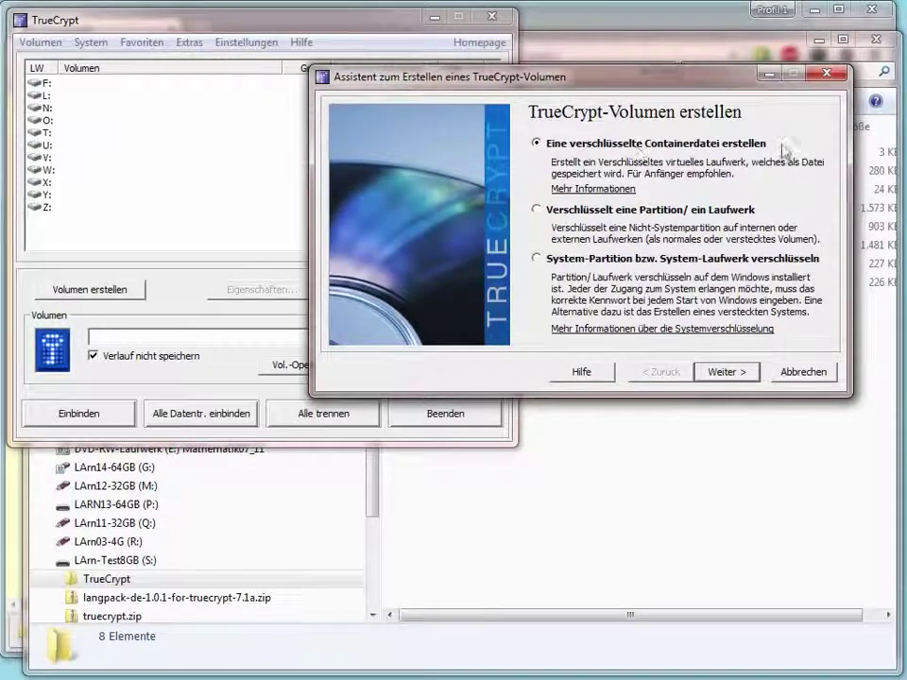
click(722, 375)
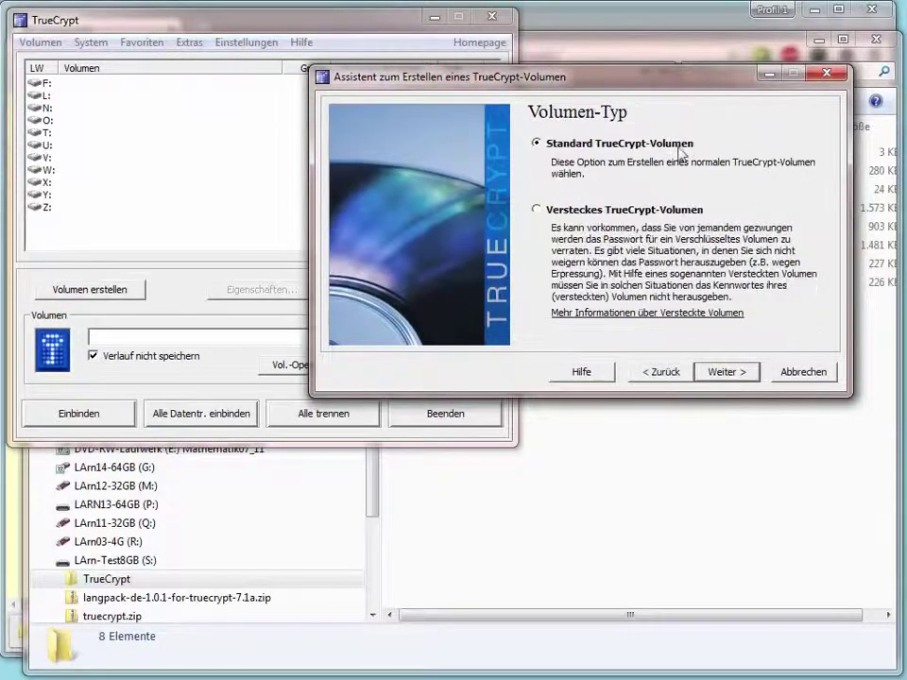
click(745, 372)
- Set the volume's storage location to a file named Safe01.tc in the TrueCrypt folder on drive S:
click(788, 149)
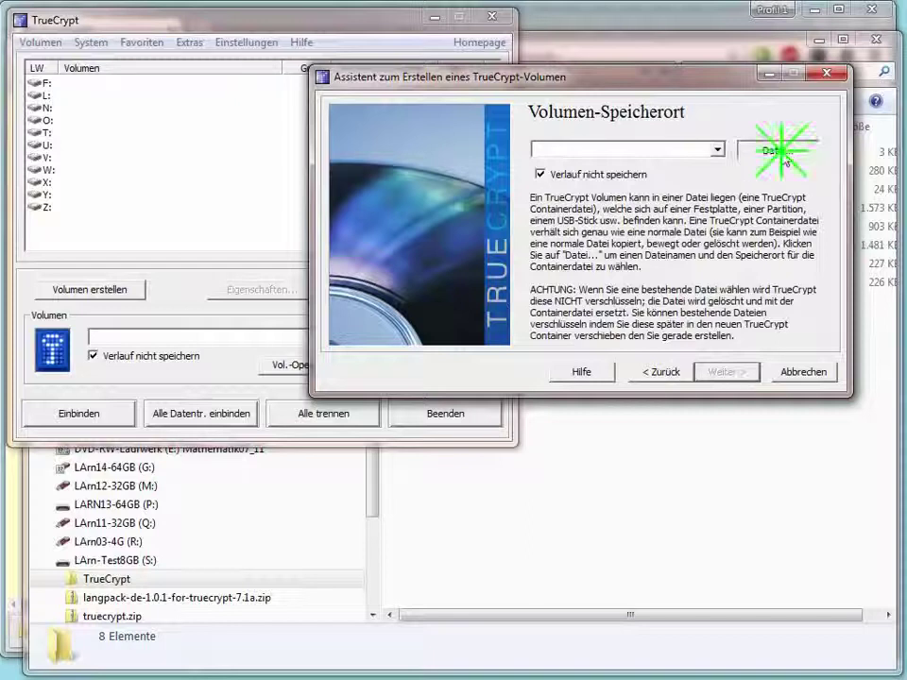
drag(650, 109, 382, 65)
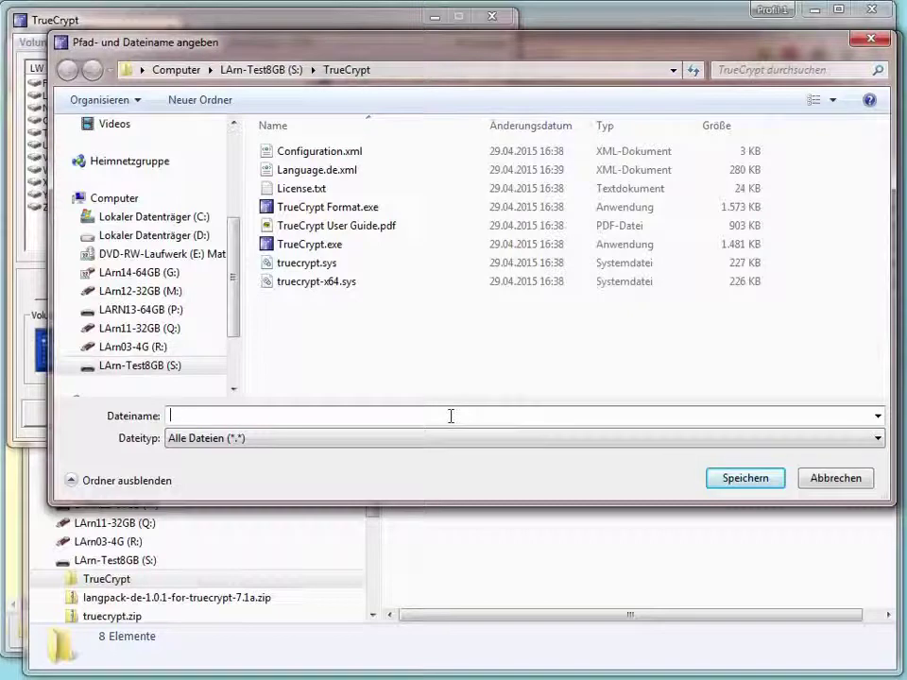
text(fe01)
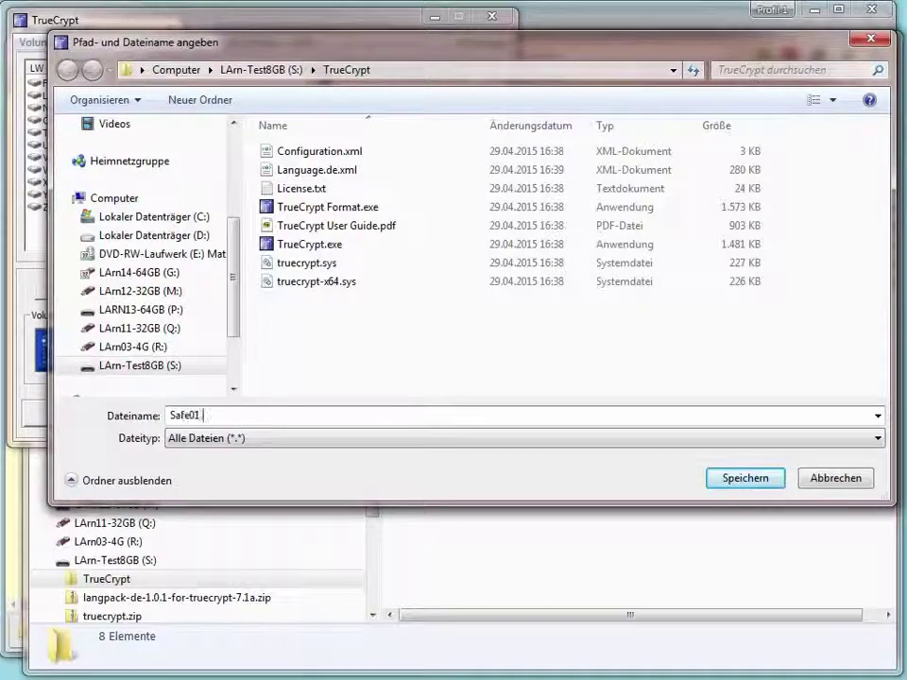
text(.tc)
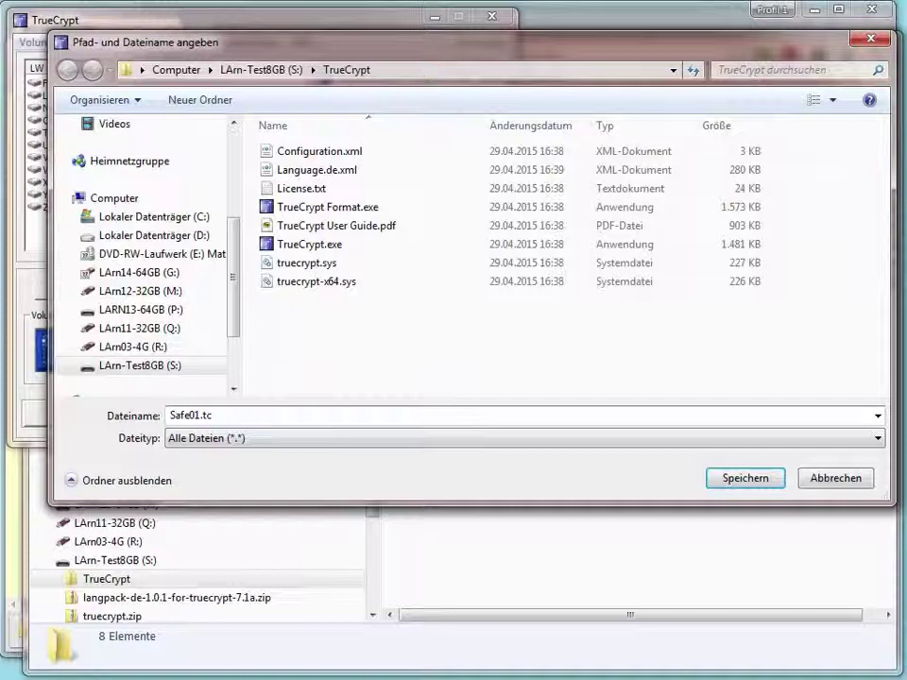
click(743, 482)
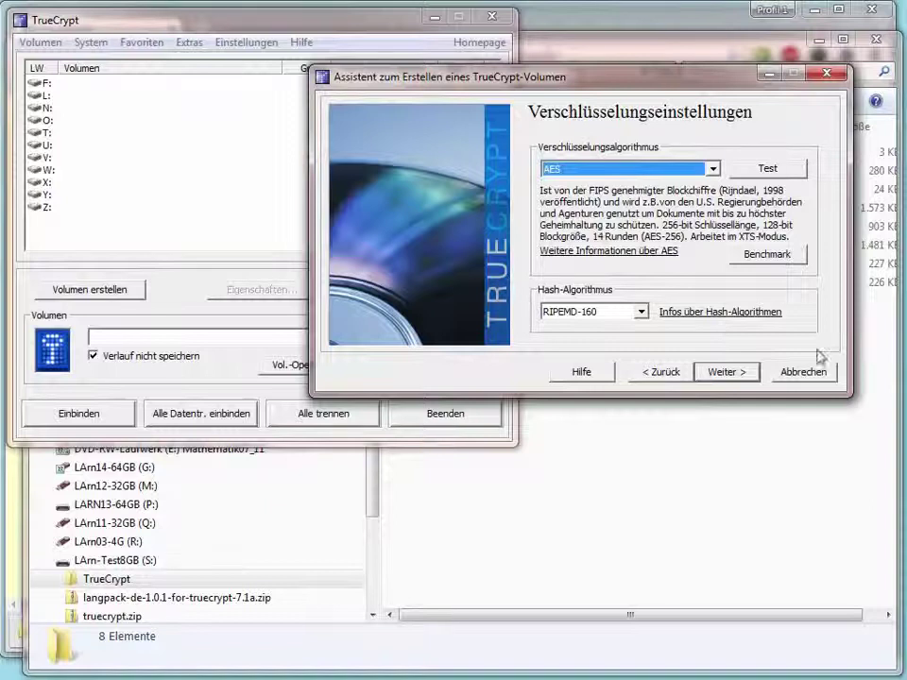
- Accept AES encryption with the RIPEMD-160 hash and set the volume size to 250 MB
click(717, 374)
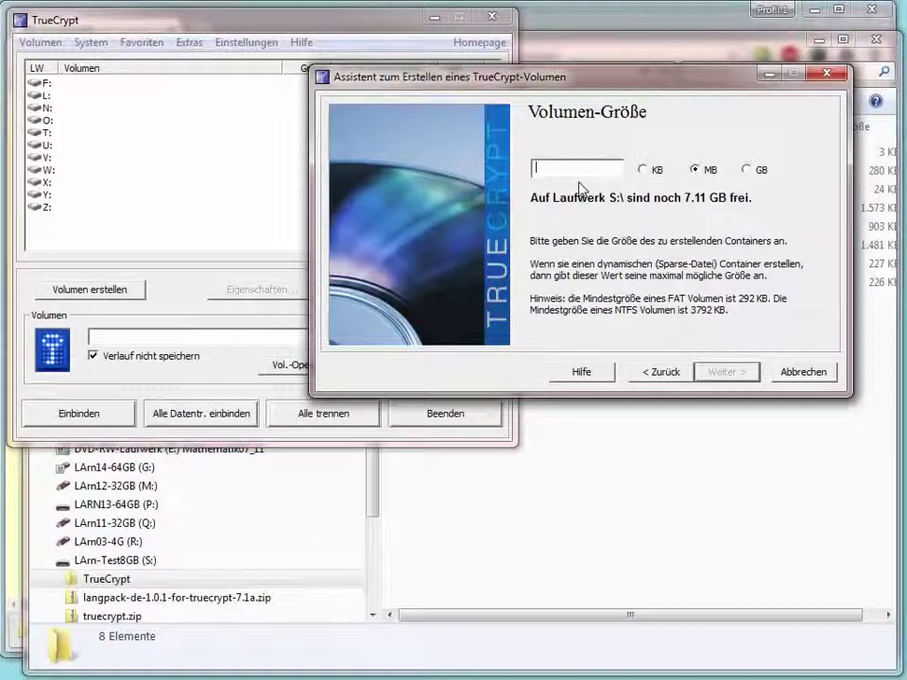
text(250)
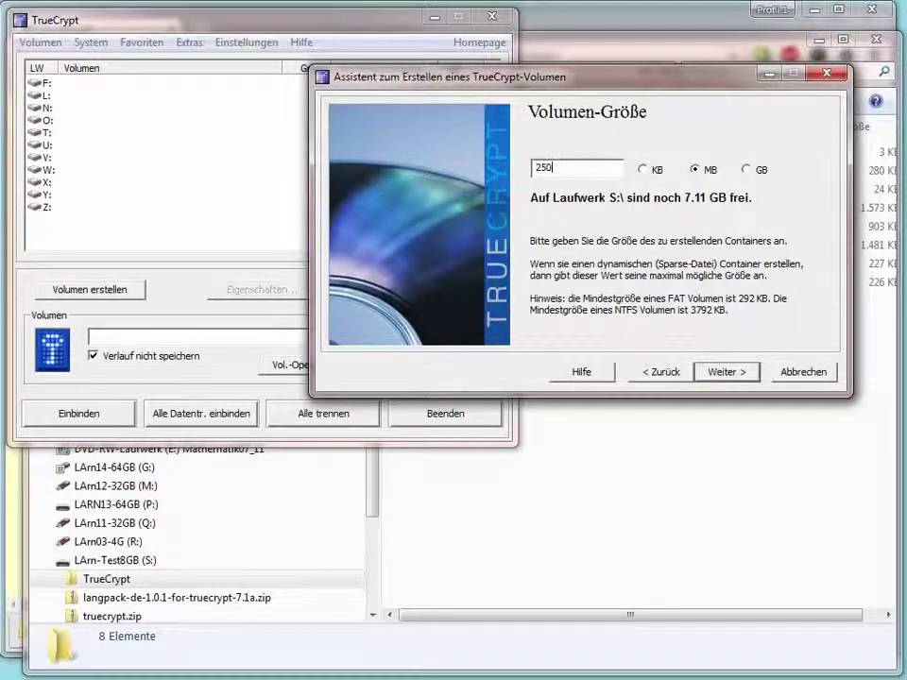
click(723, 371)
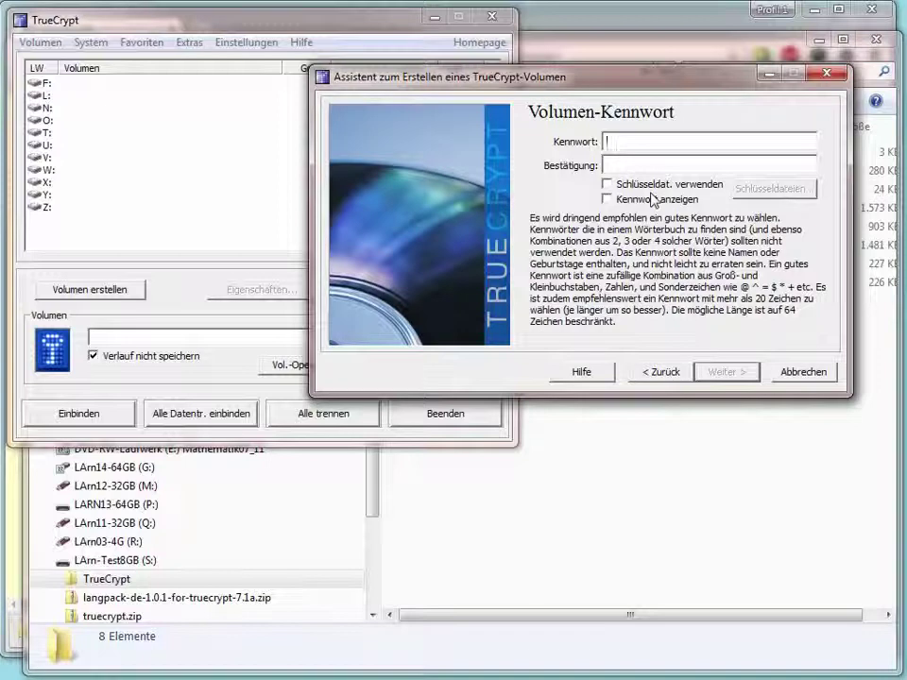
- Enter the volume password and repeat it in the confirmation field
key(Tab)
text(***)
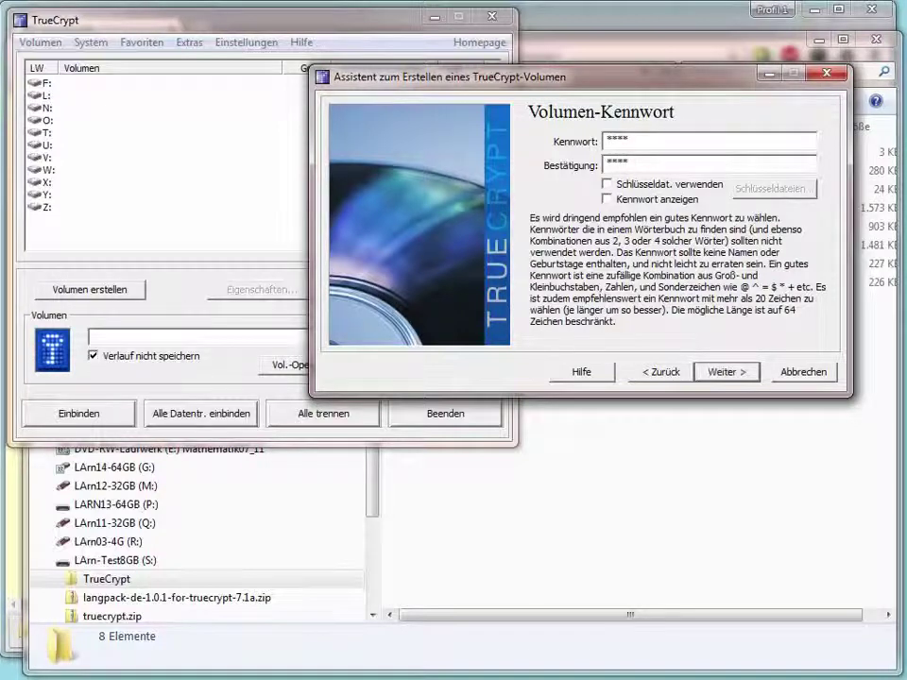
- Accept the short password, format the container volume with FAT and the default cluster size, and leave the creation wizard
click(724, 372)
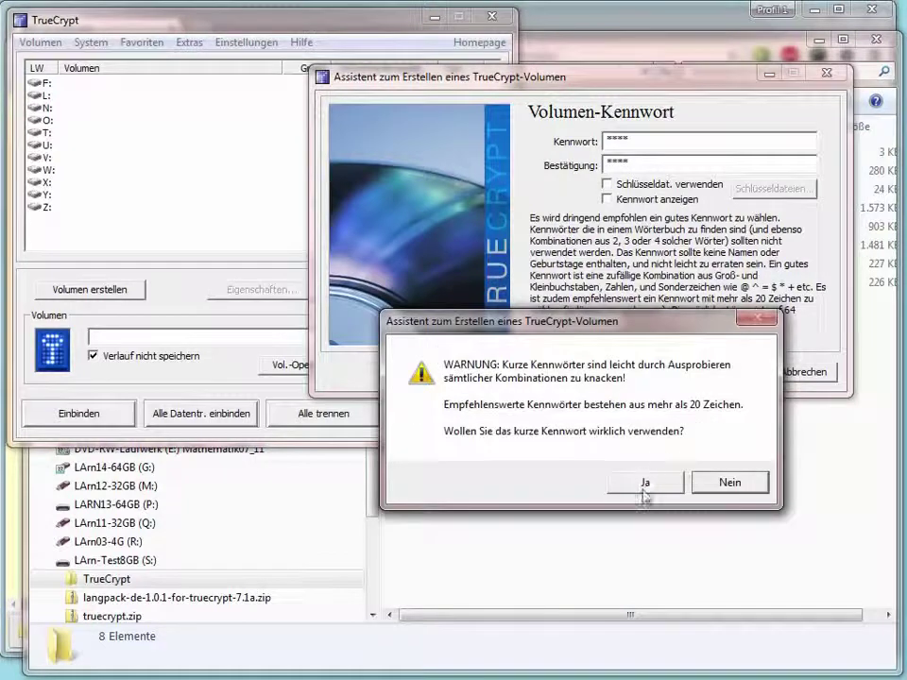
click(644, 482)
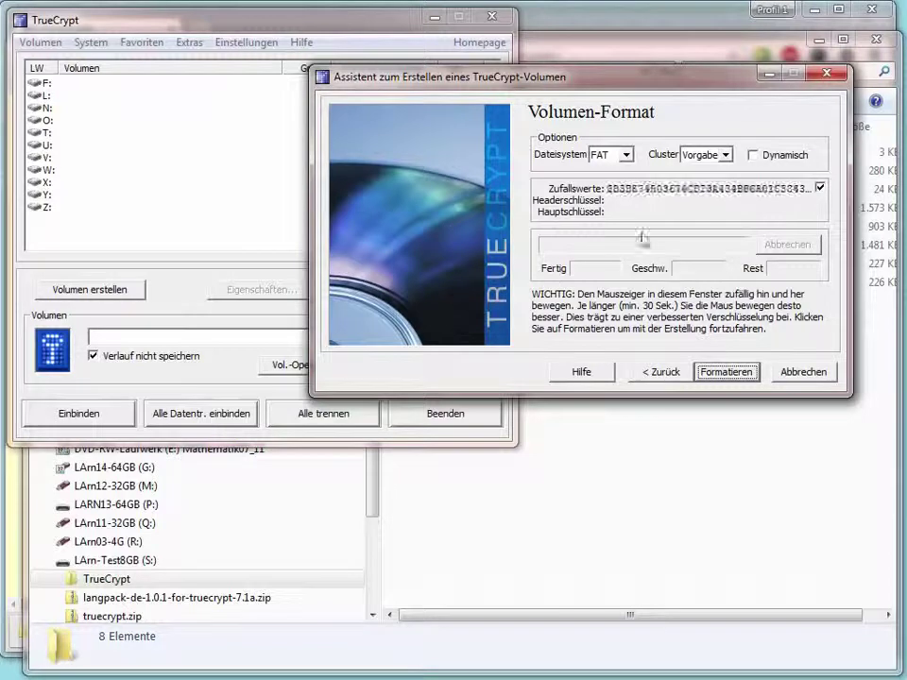
click(726, 371)
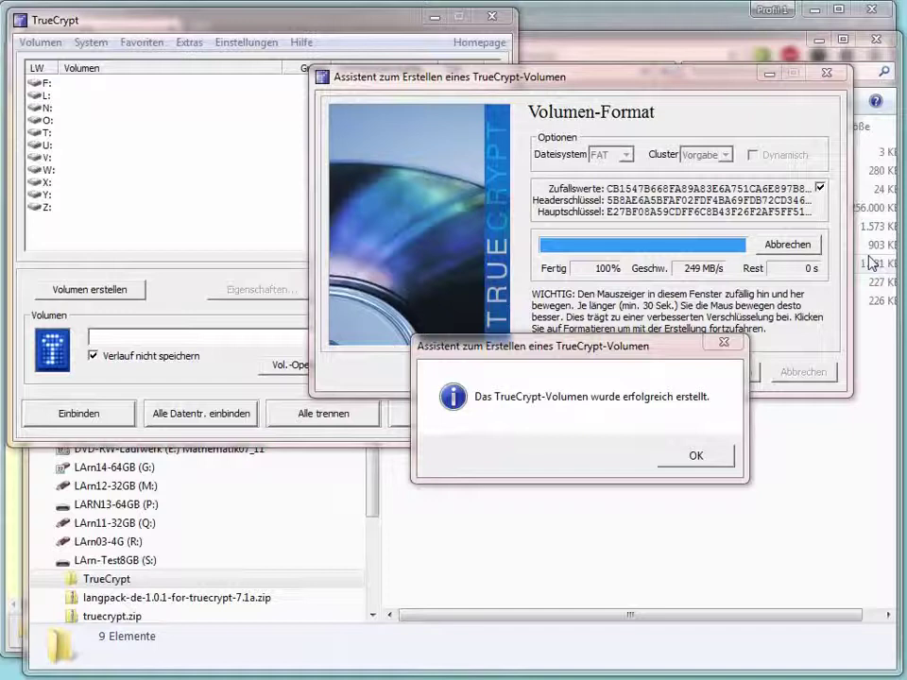
drag(607, 342, 595, 170)
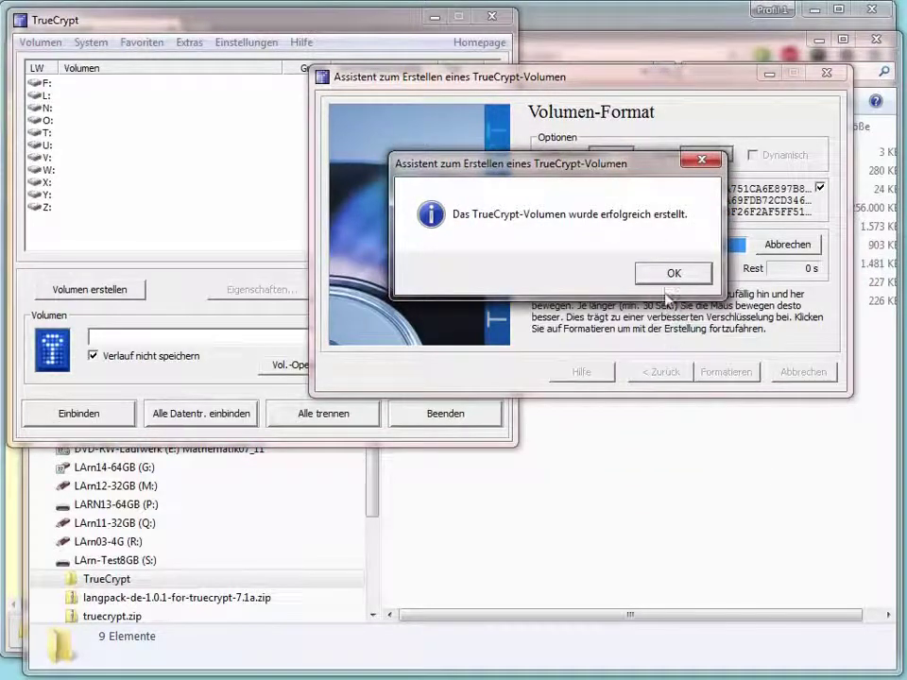
click(667, 276)
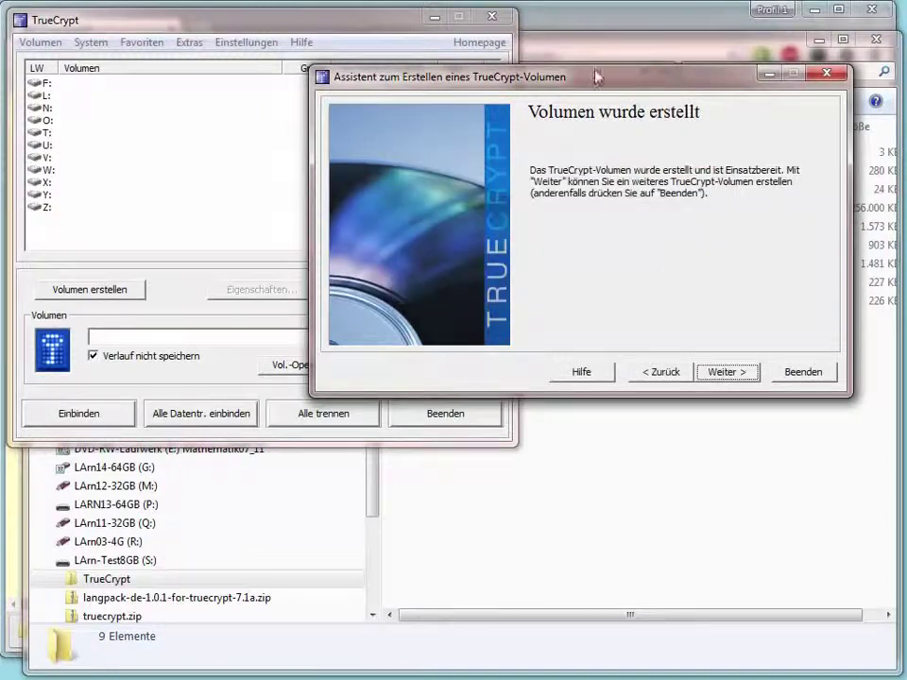
click(724, 374)
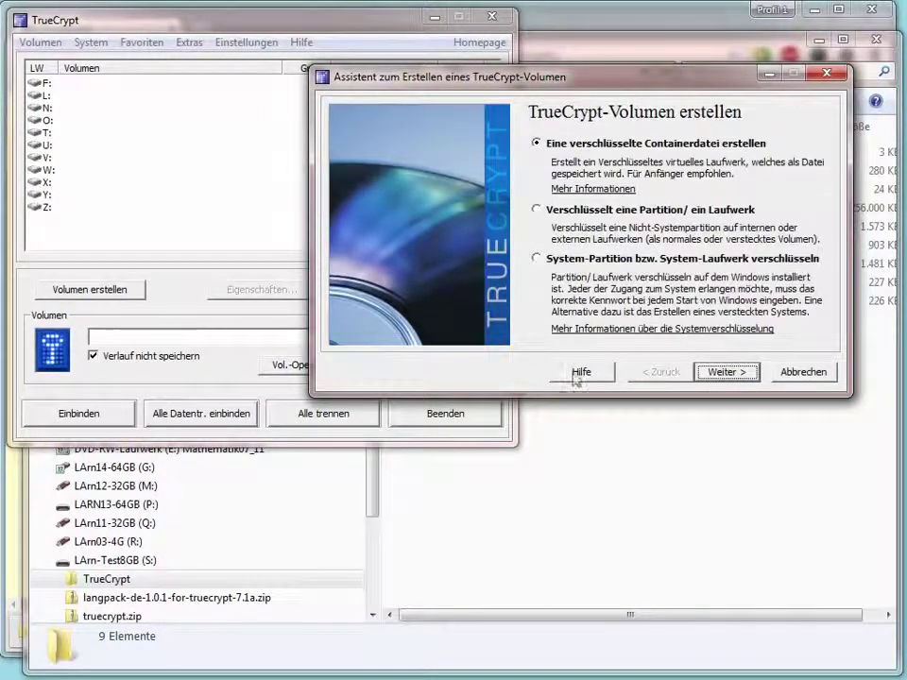
click(803, 374)
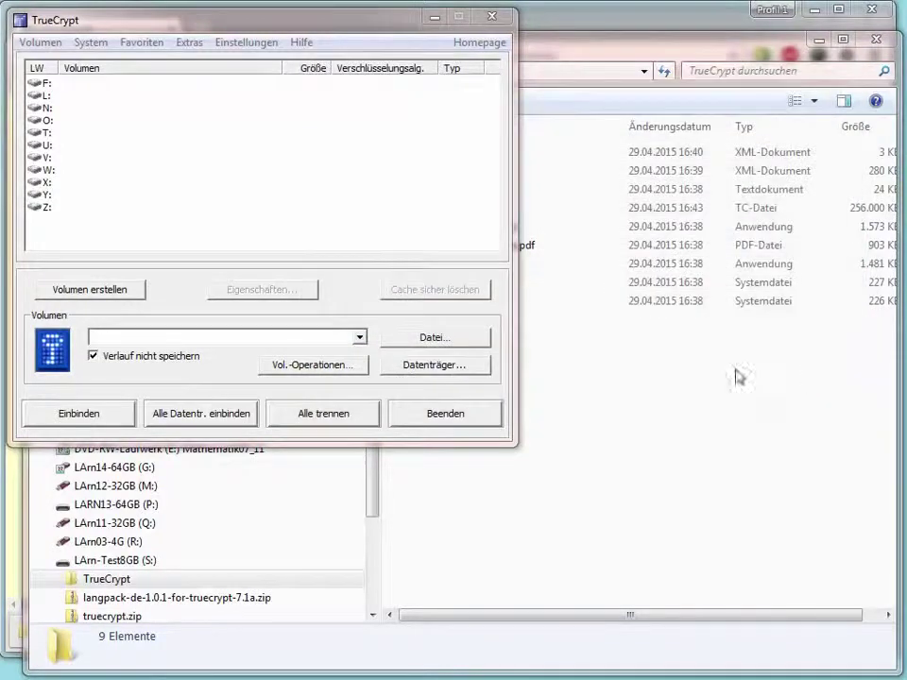
- Choose the container file Safe01.tc from the TrueCrypt folder on drive S: as the volume to mount
drag(369, 33, 598, 303)
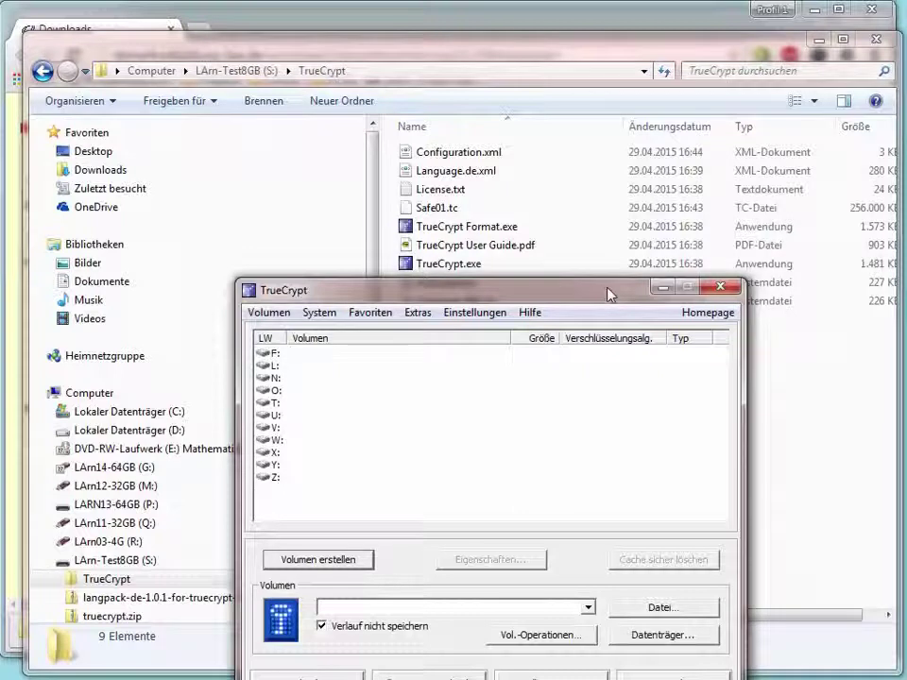
drag(604, 294, 593, 243)
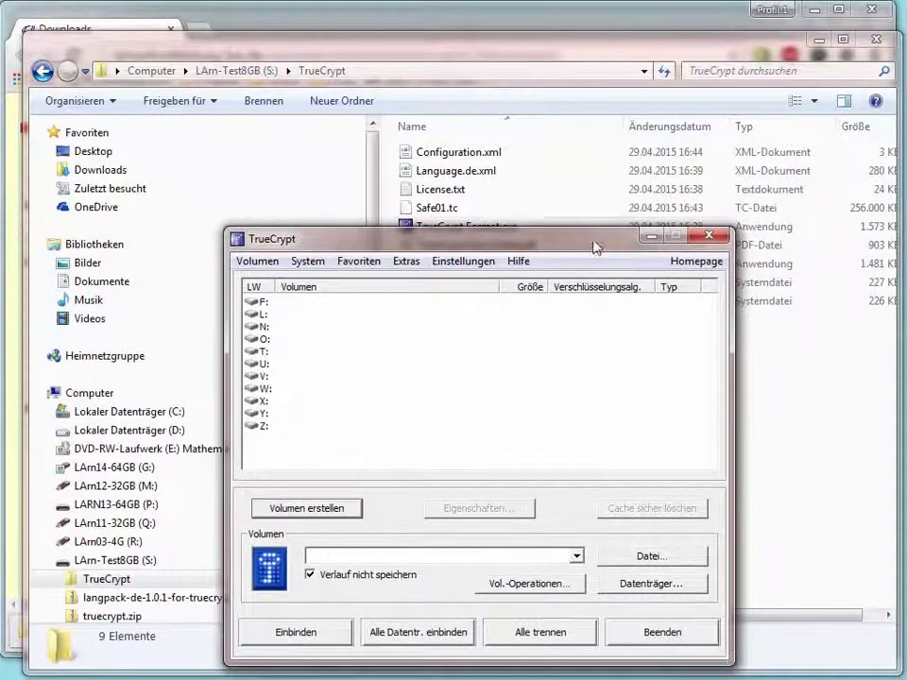
drag(471, 240, 551, 45)
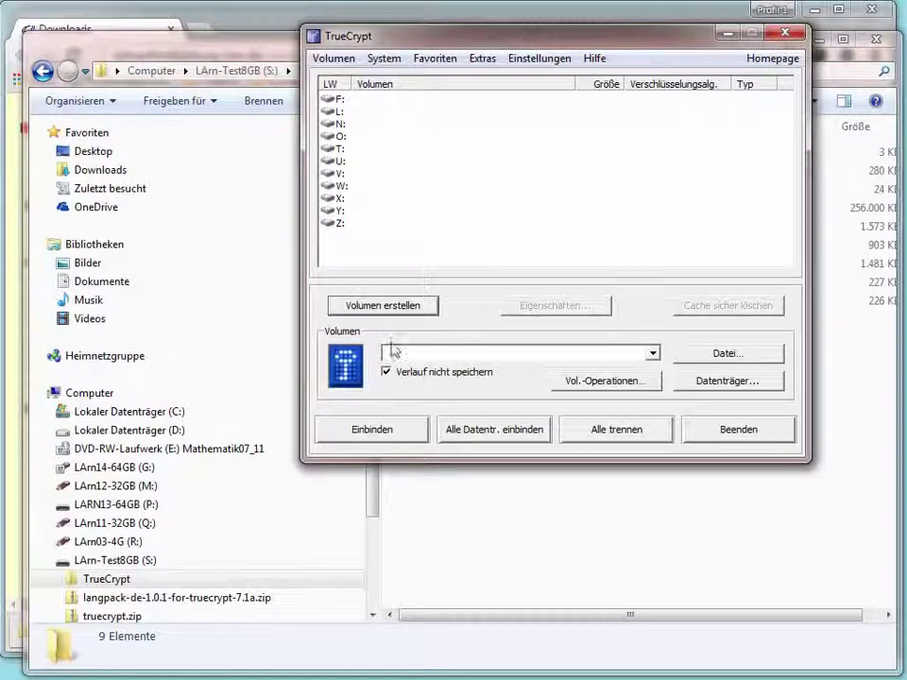
click(709, 356)
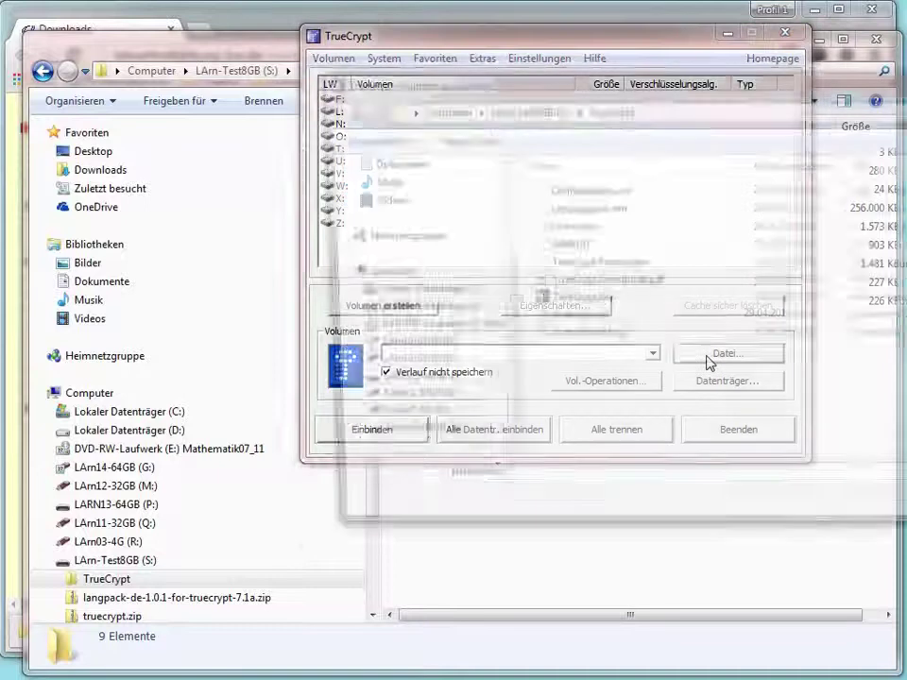
click(561, 245)
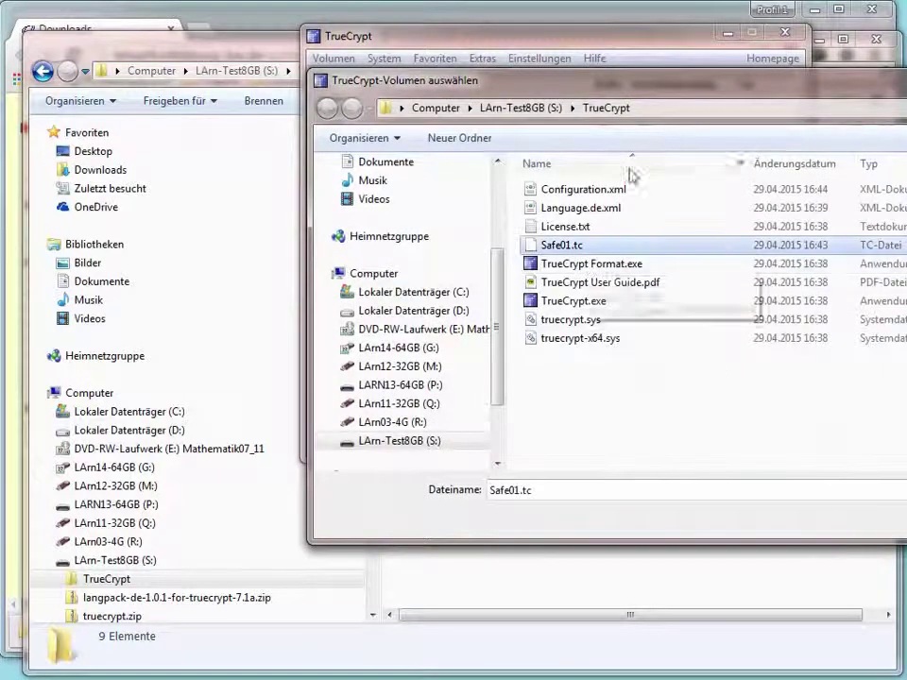
drag(628, 80, 404, 41)
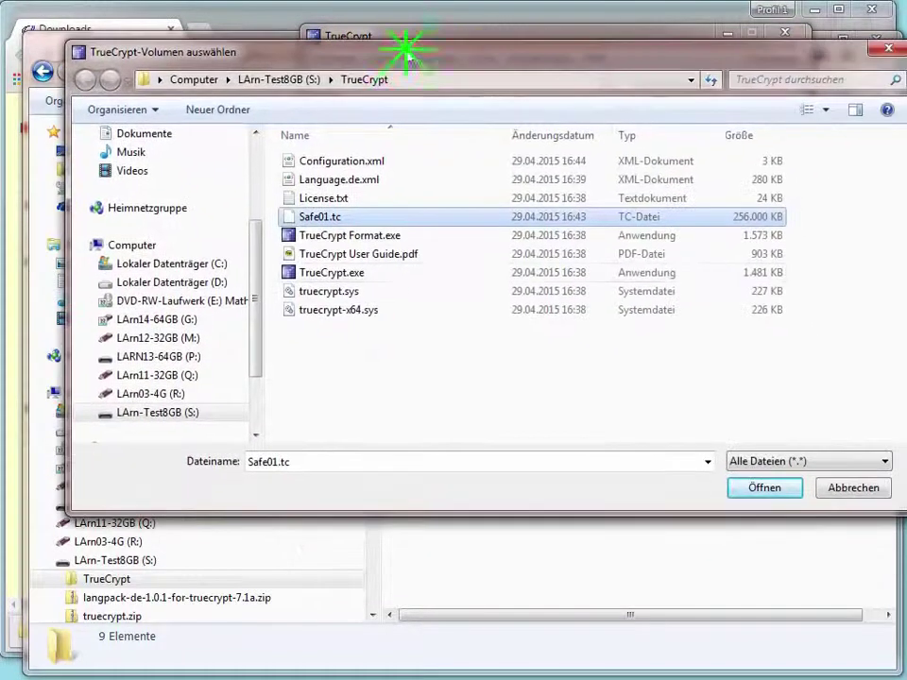
click(755, 492)
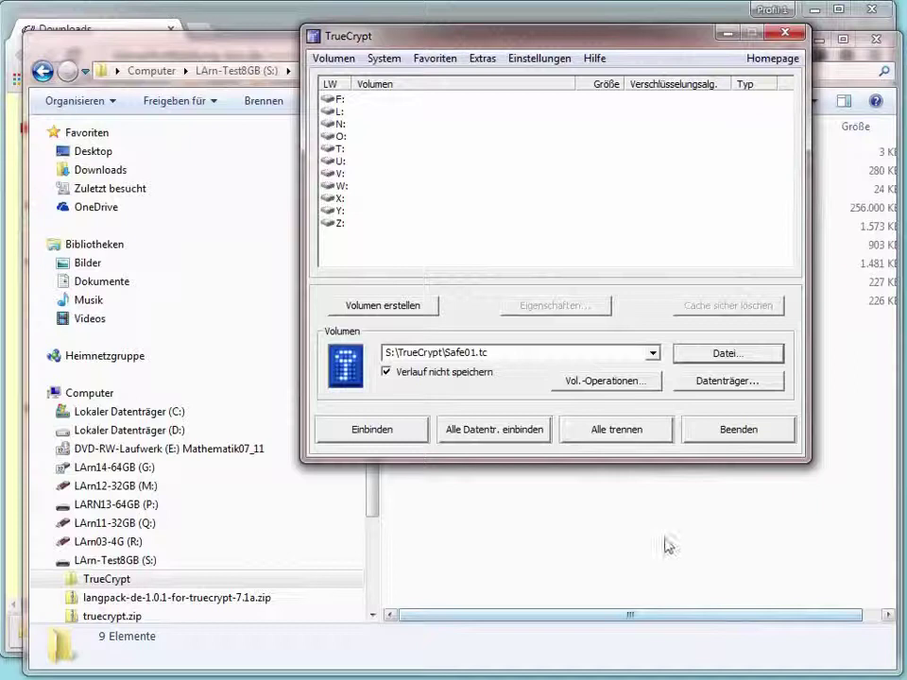
- Mount the Safe01.tc container as drive V:, entering the volume password in the password field
click(357, 435)
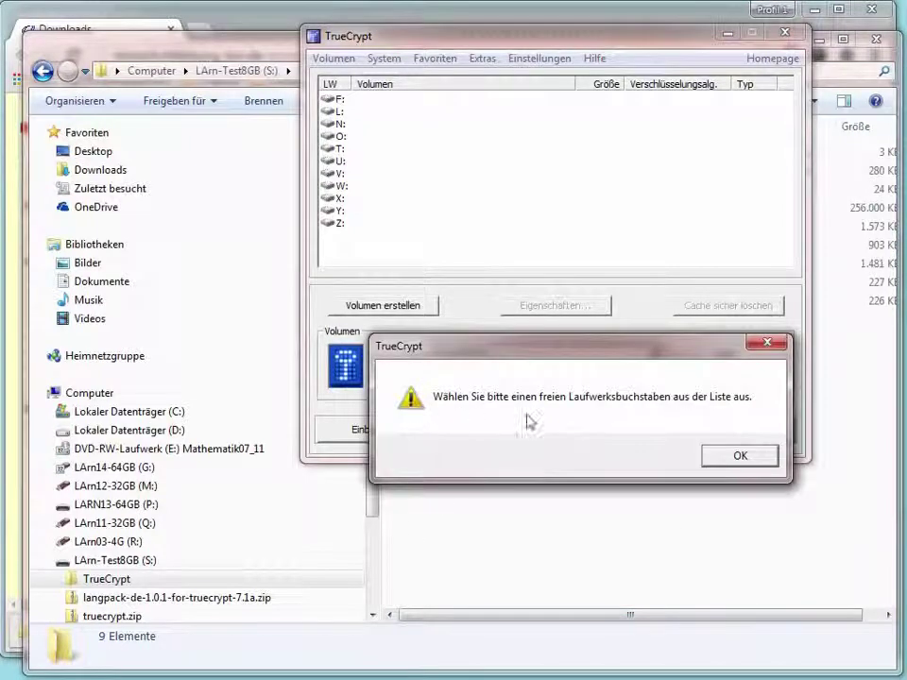
click(741, 454)
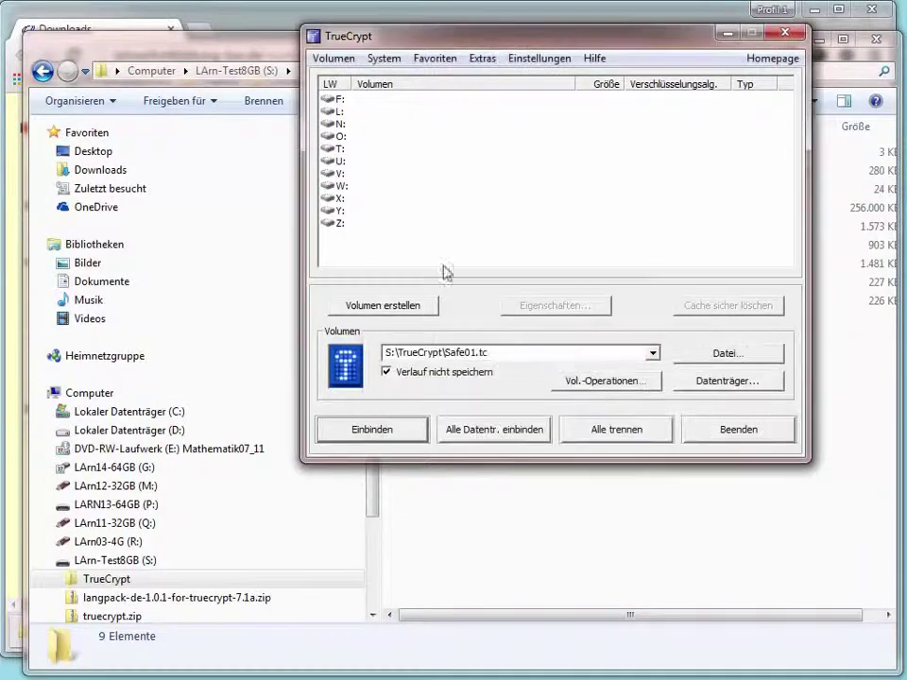
click(340, 174)
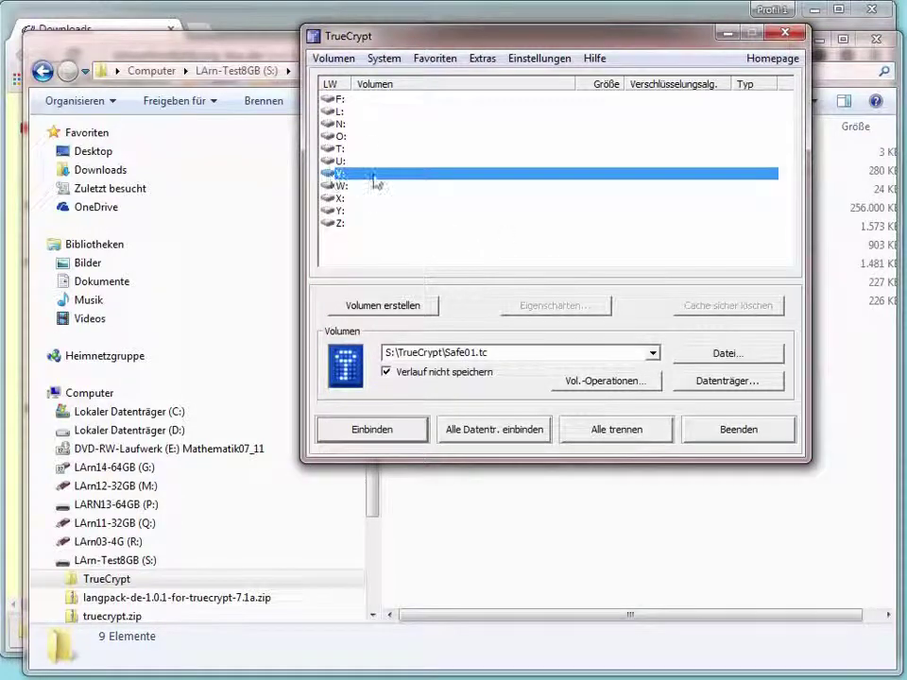
click(400, 430)
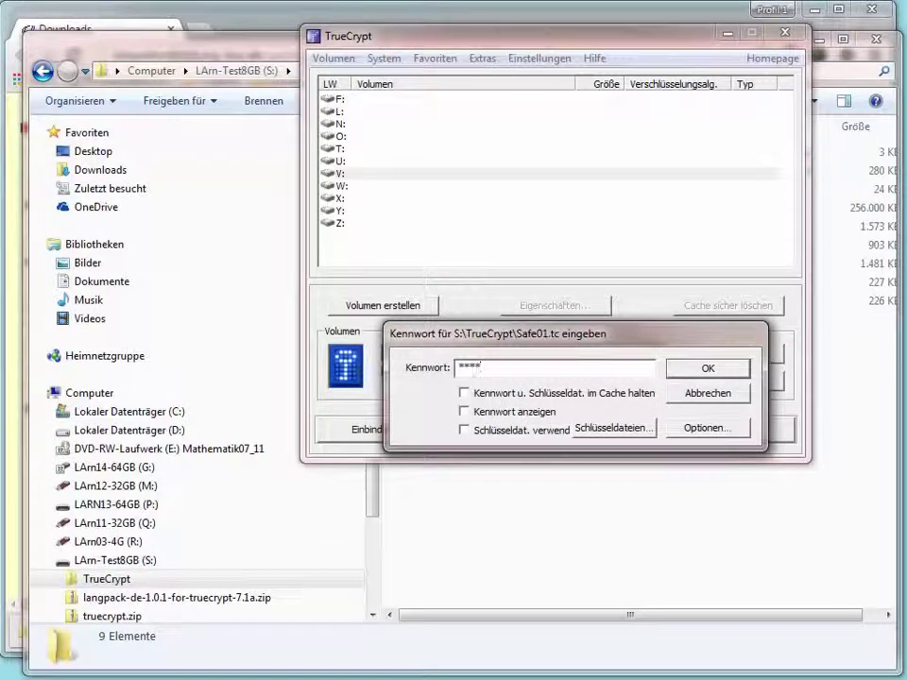
click(710, 367)
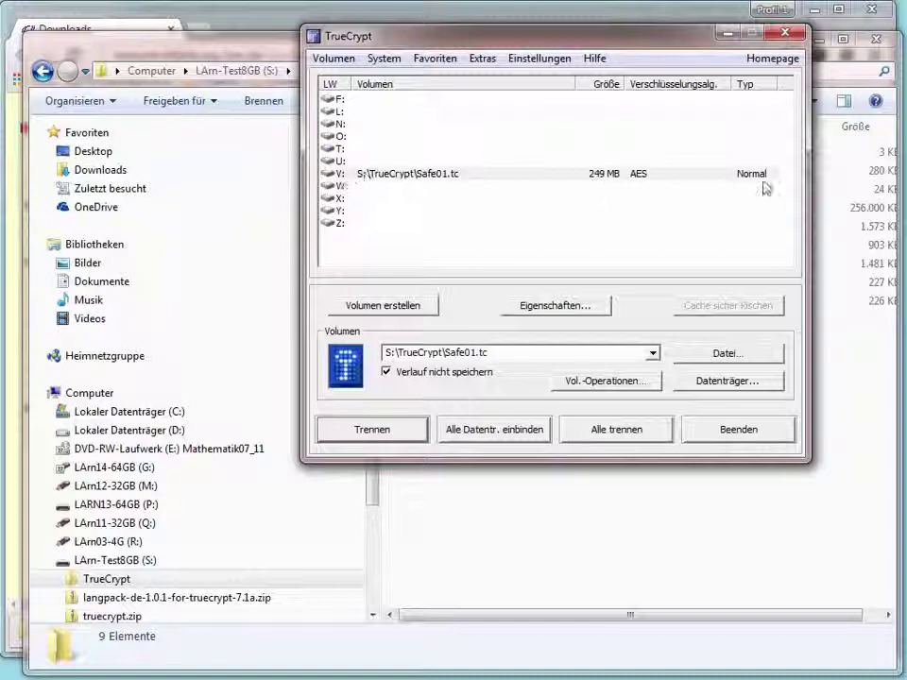
- Copy Antrag zur GLK am 10_2-1.doc from the Schule folder in Dokumente to drive V: and open that drive
click(49, 561)
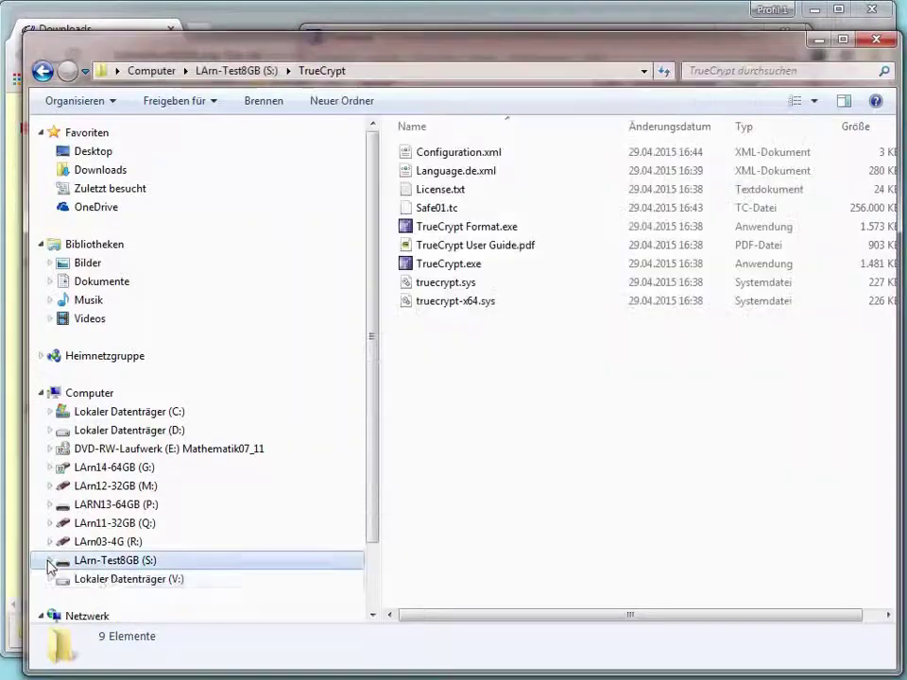
click(166, 580)
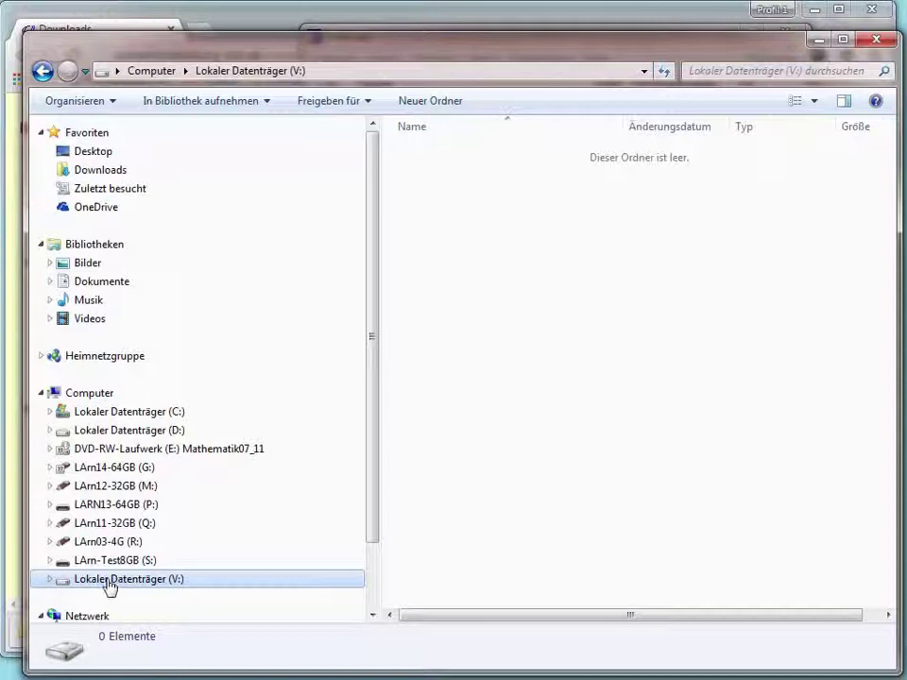
click(92, 282)
drag(886, 303, 892, 413)
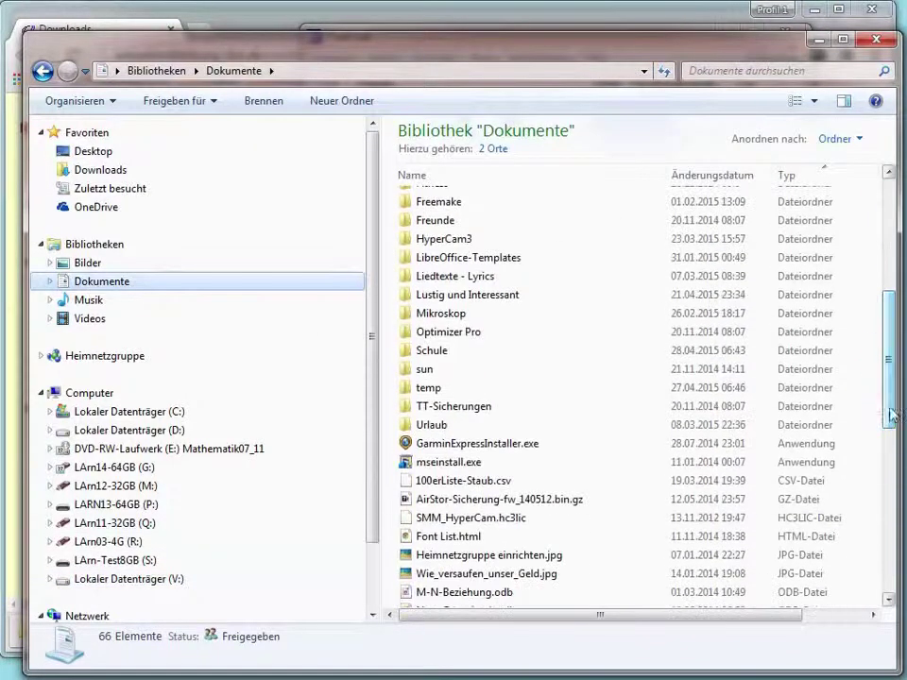
double_click(440, 351)
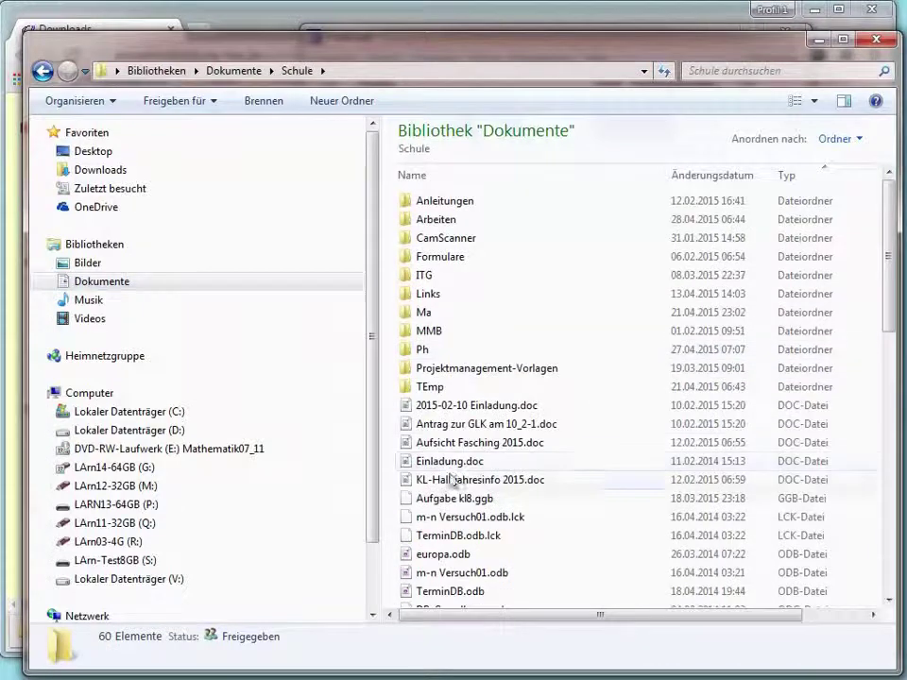
drag(447, 431, 174, 581)
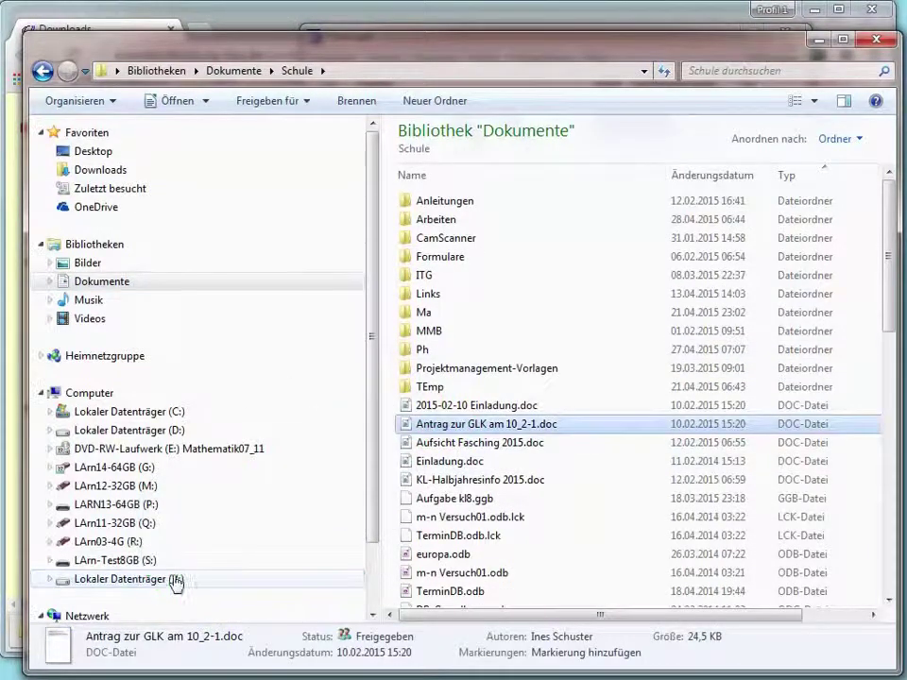
click(175, 581)
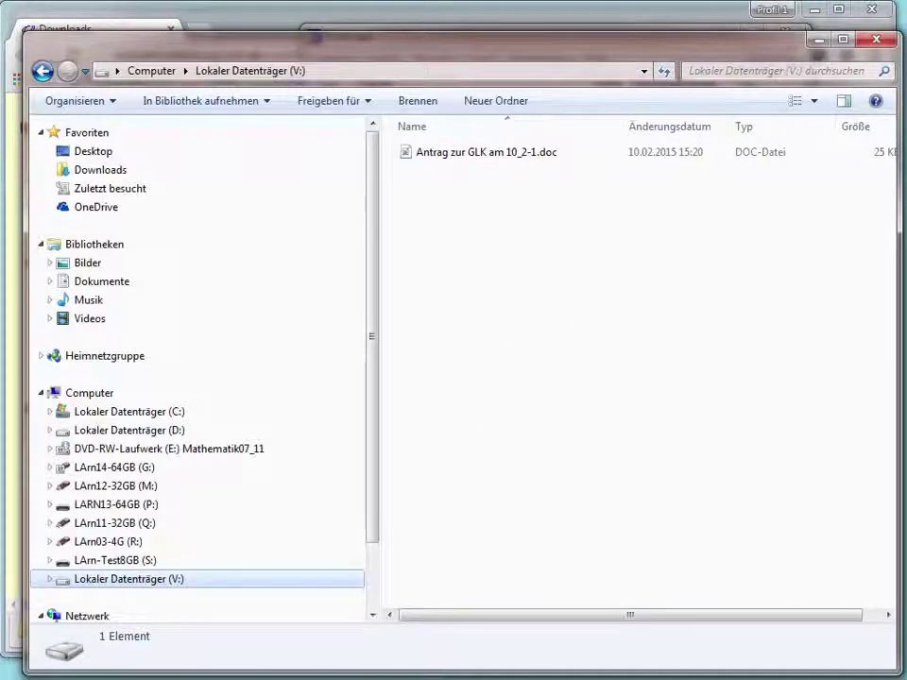
- Switch back to TrueCrypt, dismount the Safe01.tc volume from drive V: and exit the program
key(alt+Tab)
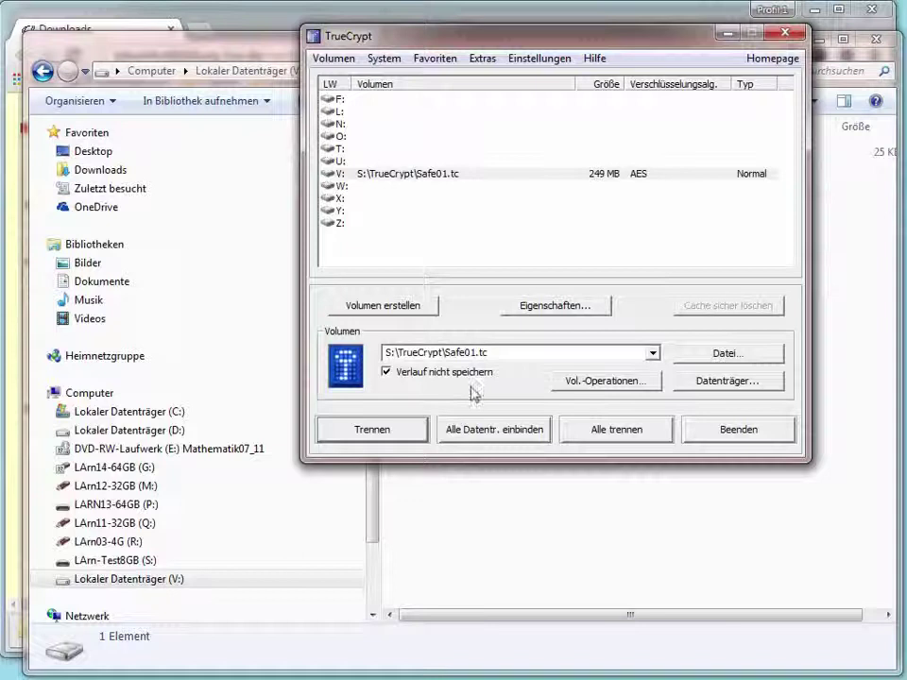
click(360, 175)
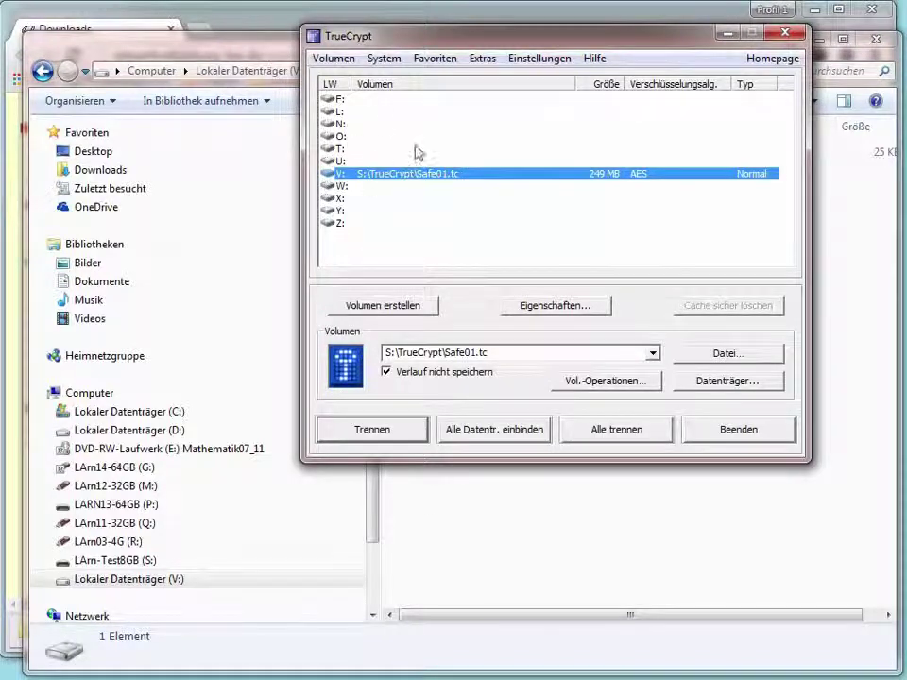
click(371, 430)
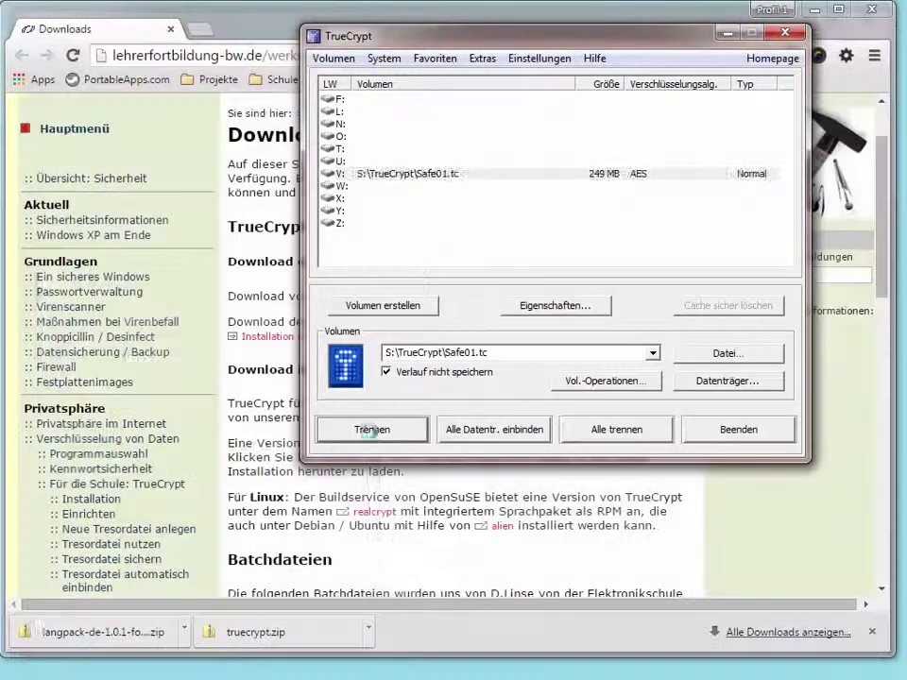
click(716, 430)
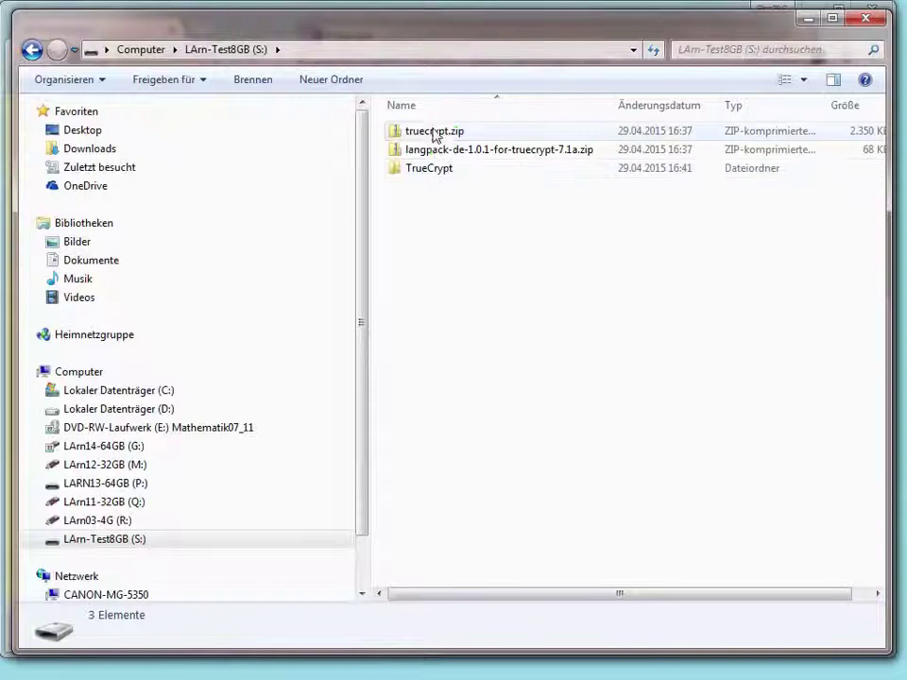
- Delete truecrypt.zip and langpack-de-1.0.1-for-truecrypt-7.1a.zip from drive S:
click(436, 133)
shift+click(437, 153)
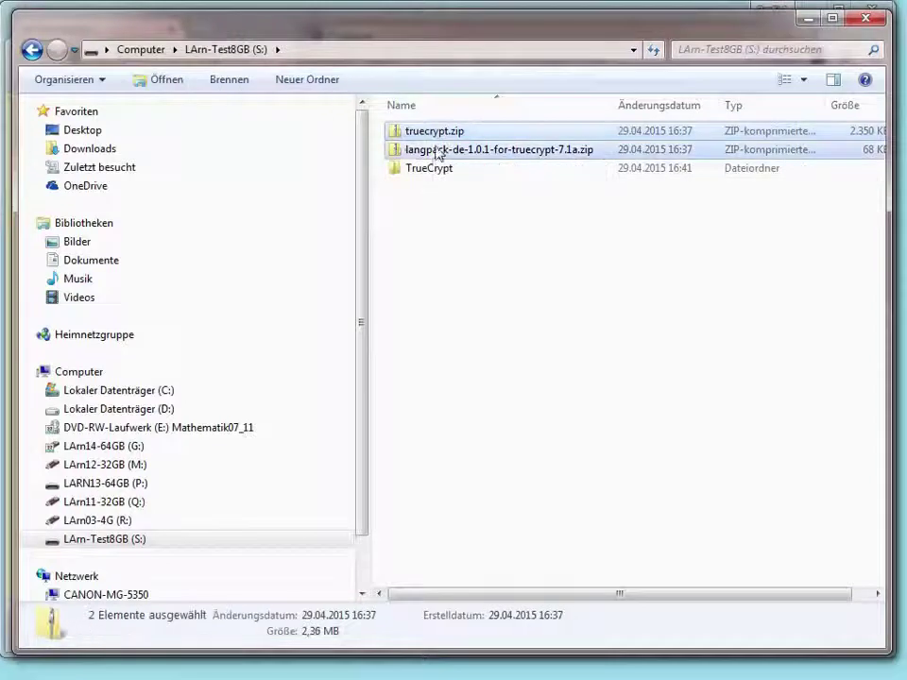
key(Delete)
key(Return)
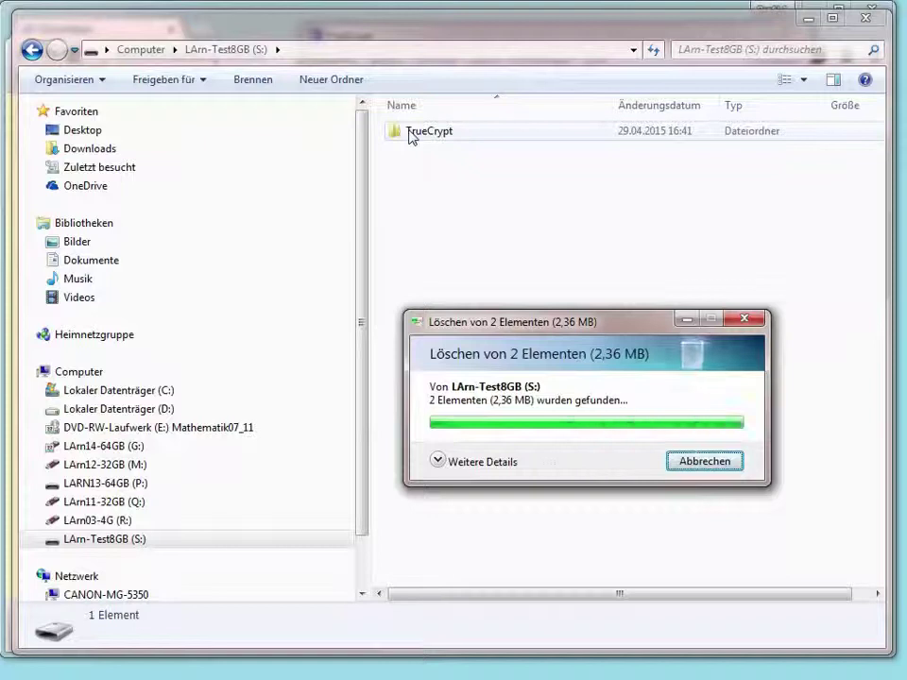
- Start TrueCrypt.exe from the TrueCrypt folder on drive S: and mount S:\TrueCrypt\Safe01.tc as drive Z:, entering the volume password in the password field
double_click(412, 138)
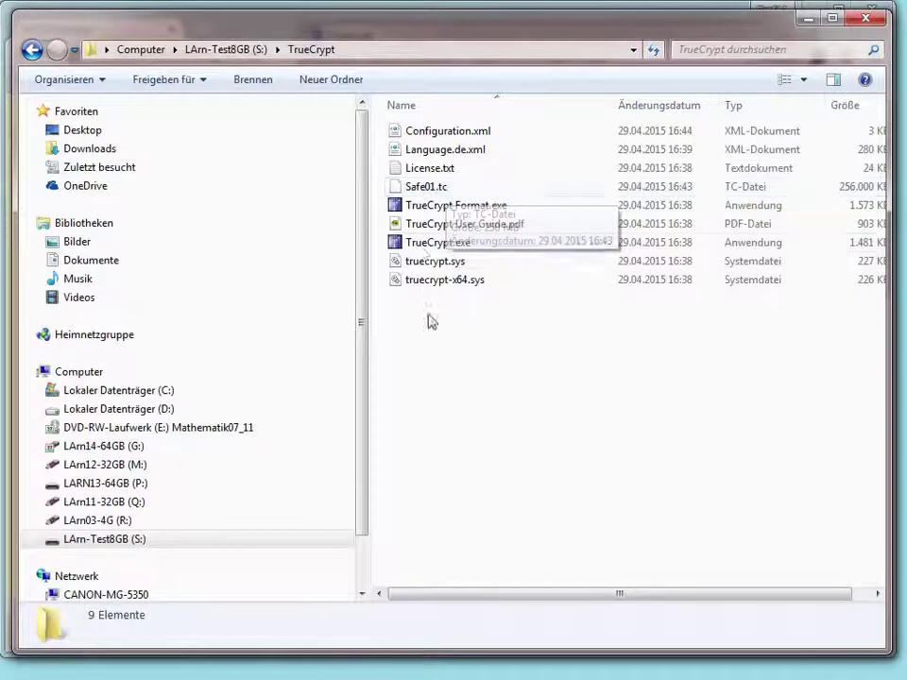
double_click(422, 251)
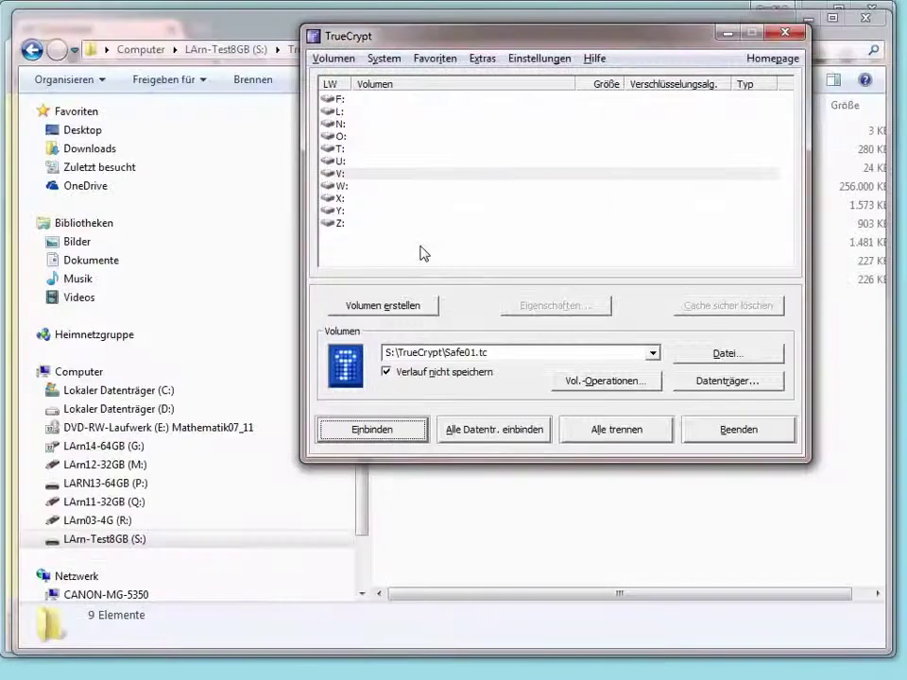
click(346, 225)
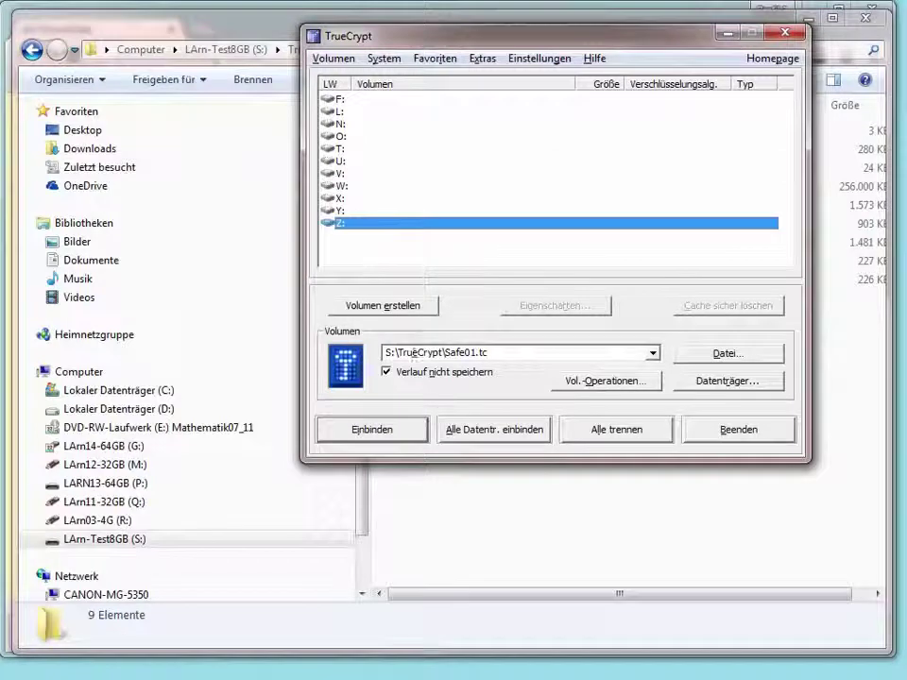
click(654, 355)
click(537, 352)
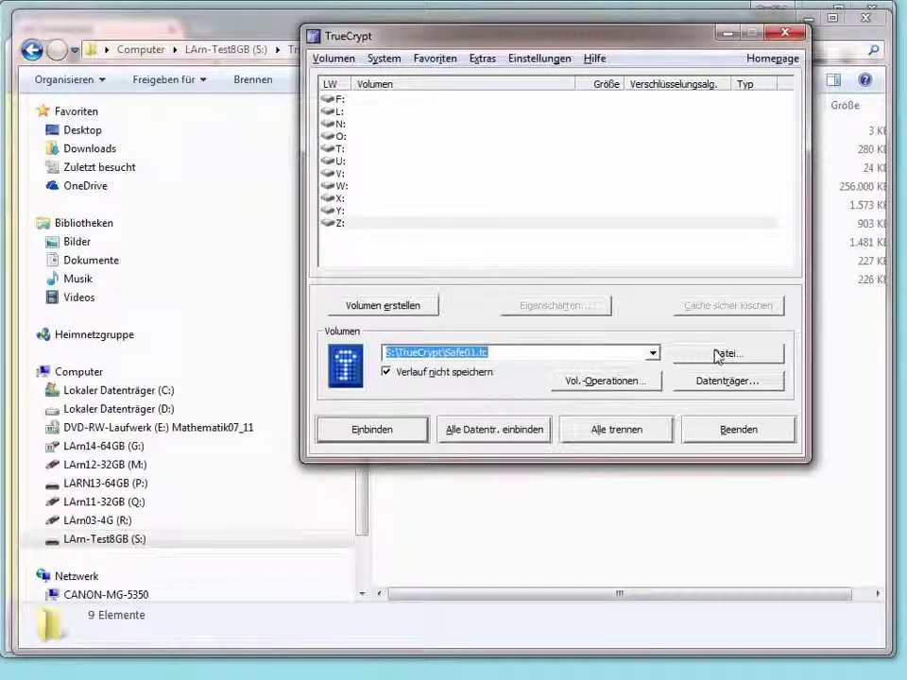
click(378, 430)
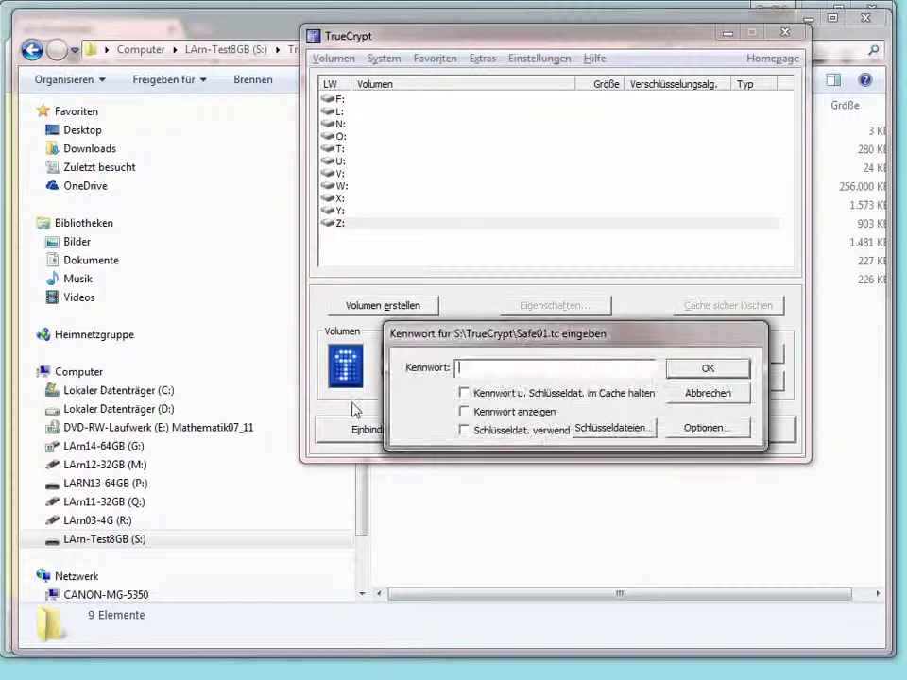
text(*****)
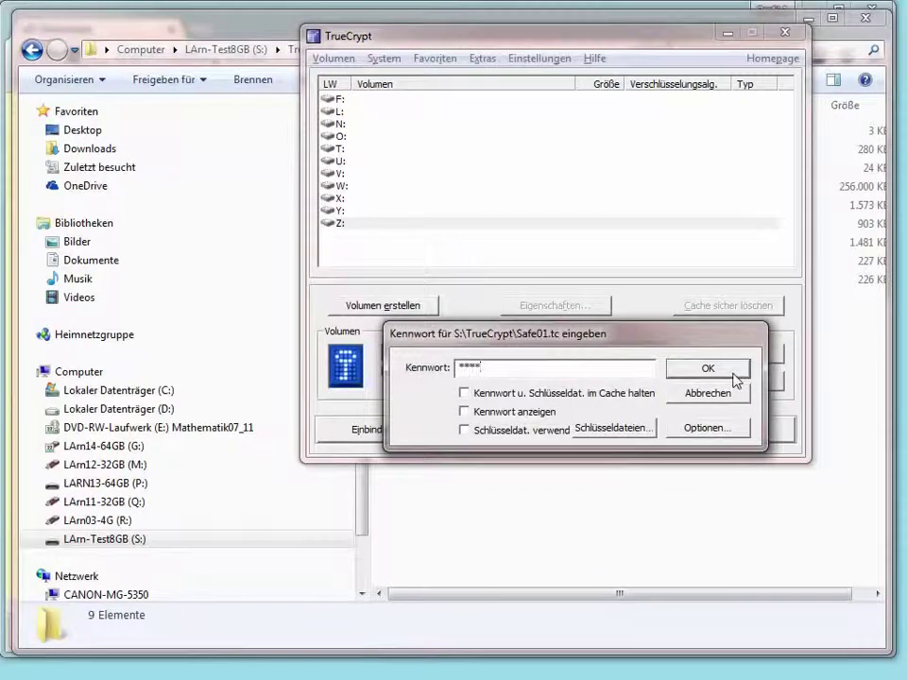
click(725, 368)
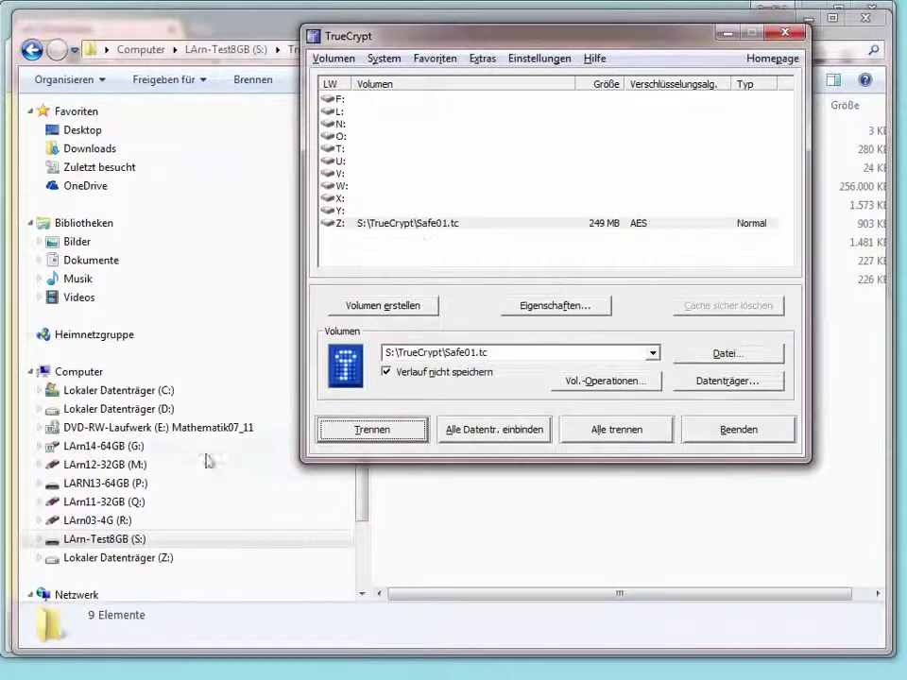
- View the contents of drive Z:, and select the container file Safe01.tc in the TrueCrypt folder on drive S:
click(127, 561)
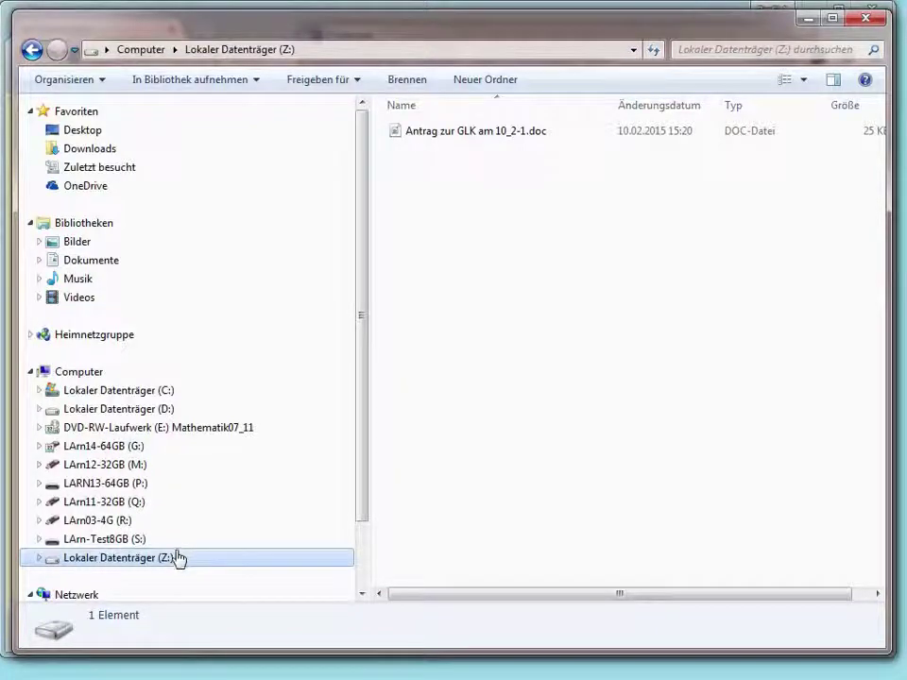
click(151, 539)
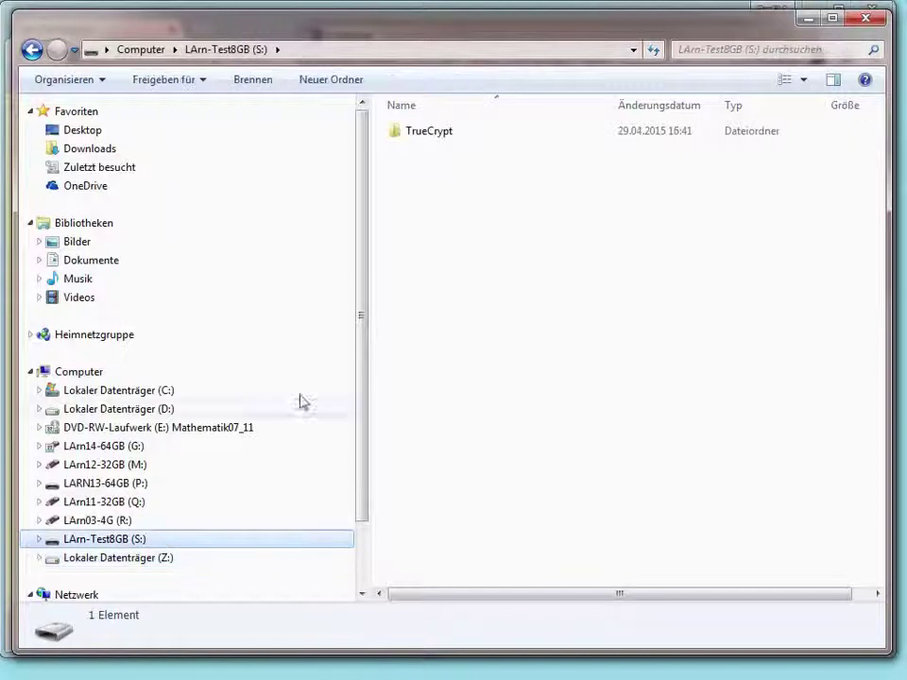
click(411, 140)
double_click(411, 137)
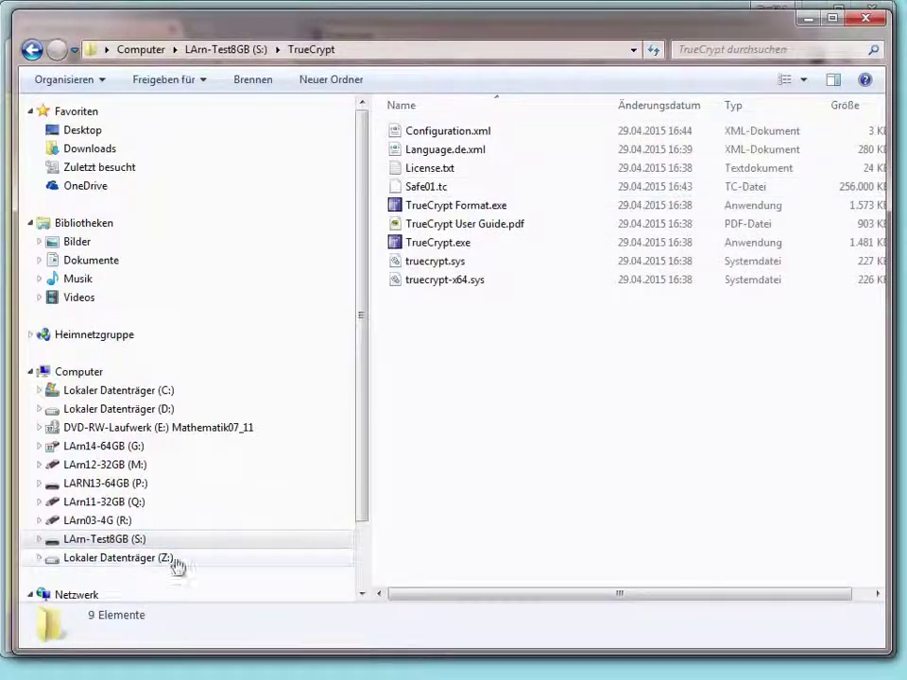
click(419, 188)
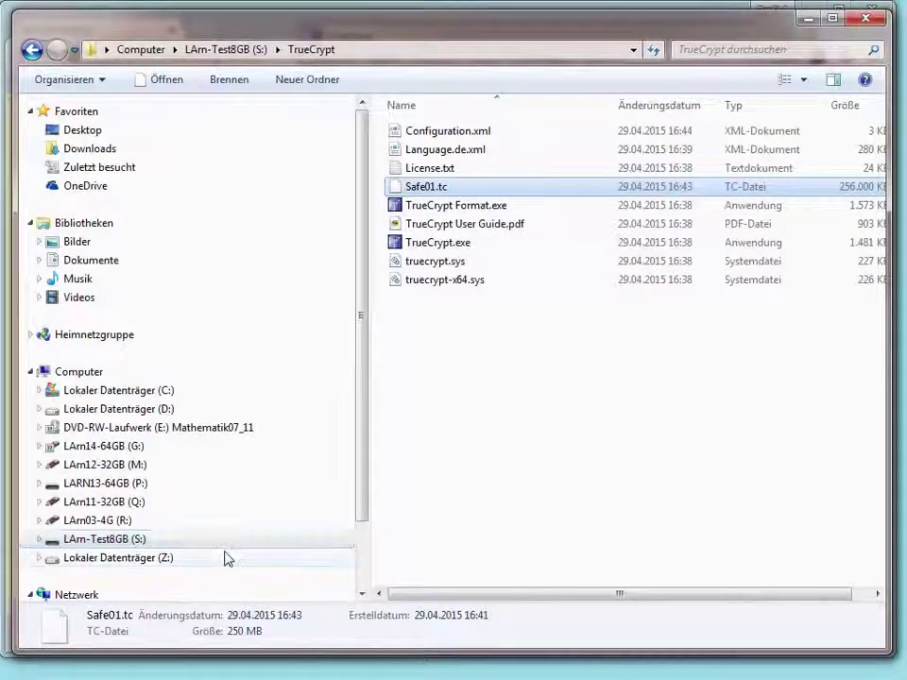
- Switch back to TrueCrypt, dismount the Safe01.tc volume from drive Z: and minimize the program window
key(alt+Tab)
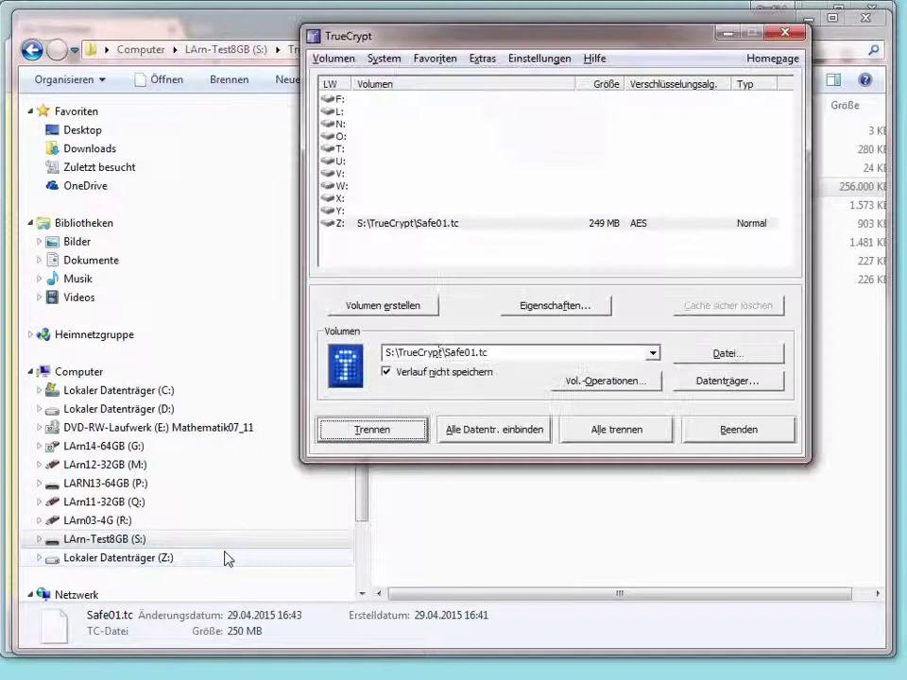
click(406, 225)
click(385, 433)
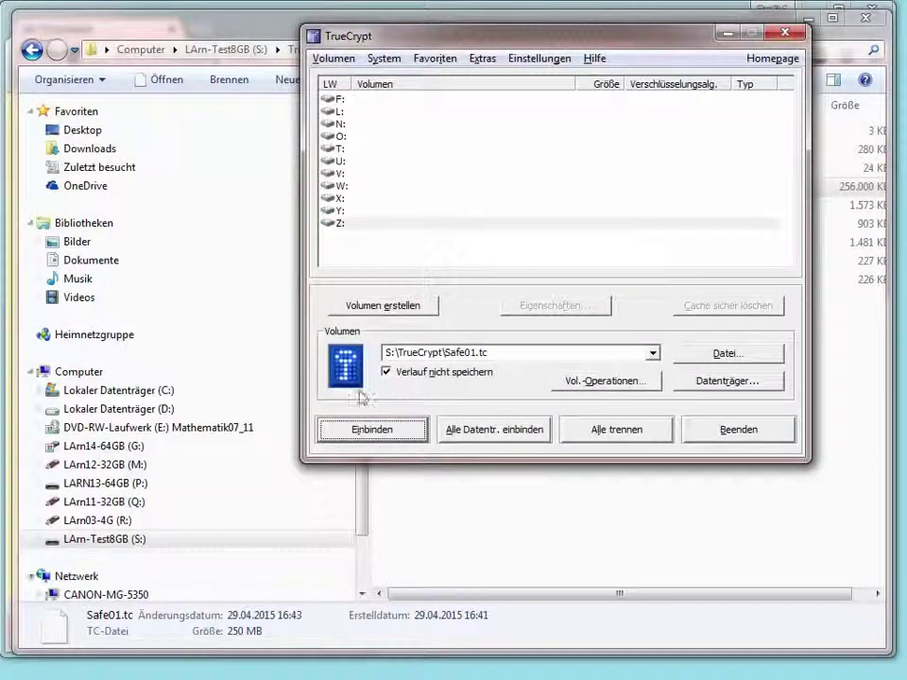
click(676, 39)
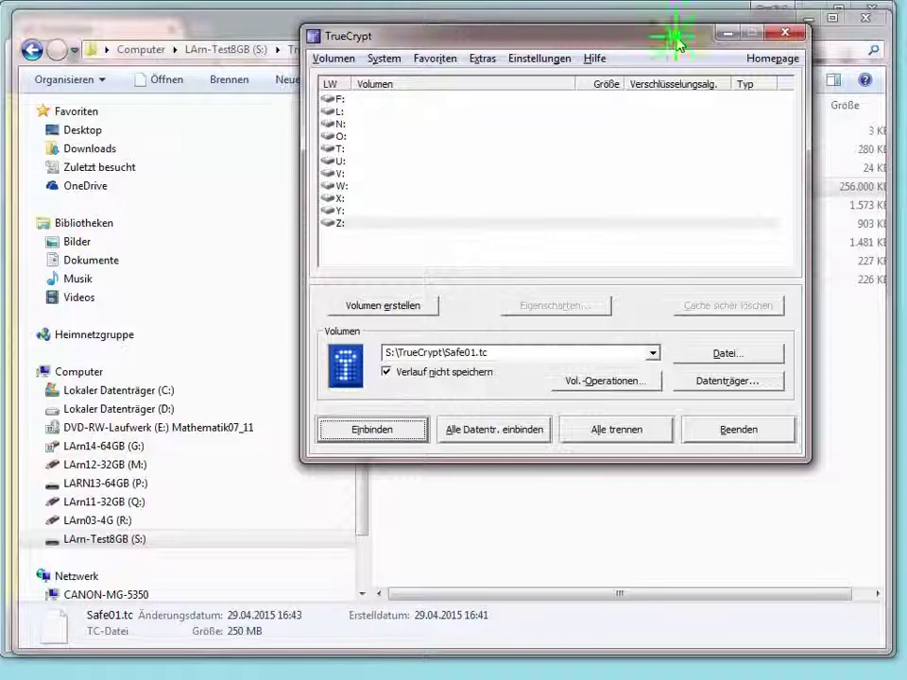
drag(676, 39, 467, 244)
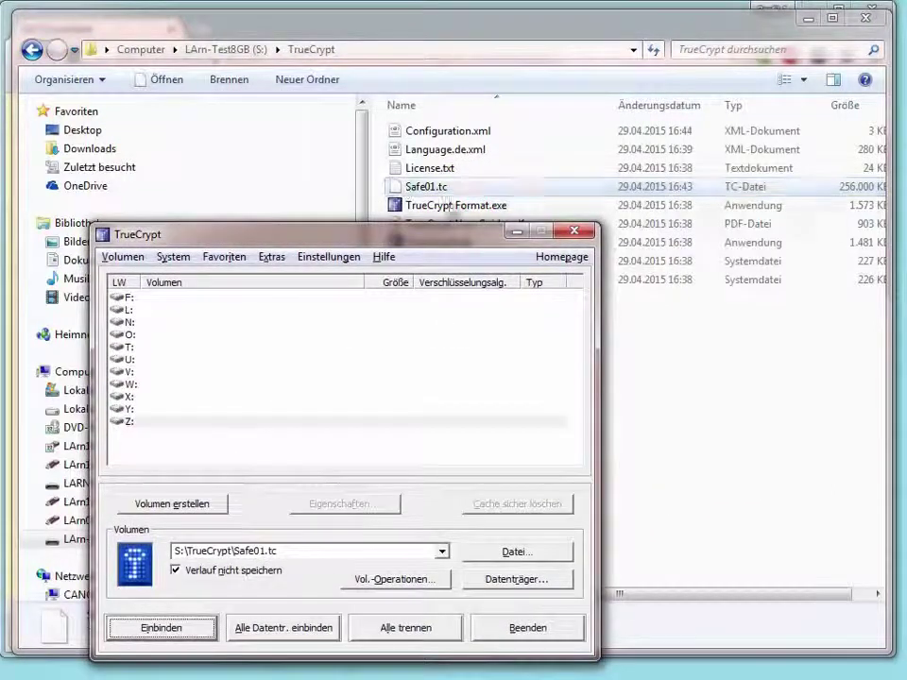
click(518, 232)
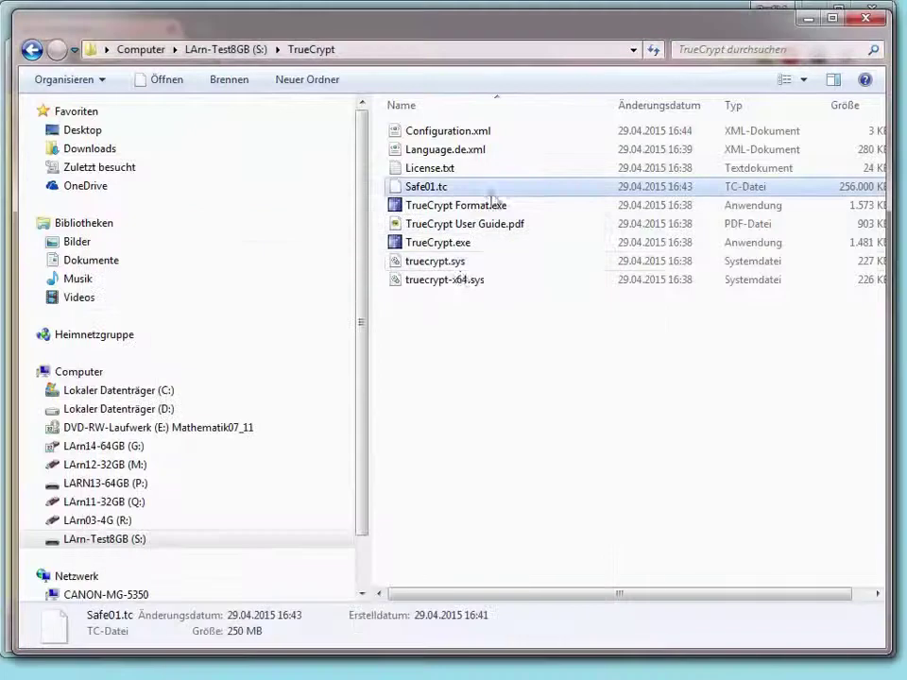